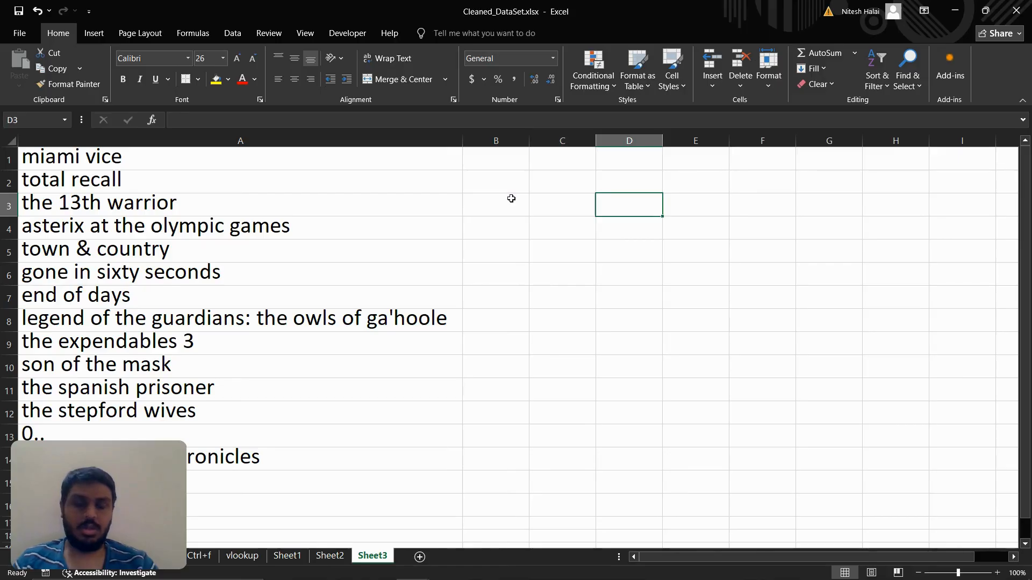
# - Start a MATCH formula in cell C3 and try to commit it without any arguments
pyautogui.press('Left')
pyautogui.press('Left')
pyautogui.press('Right')
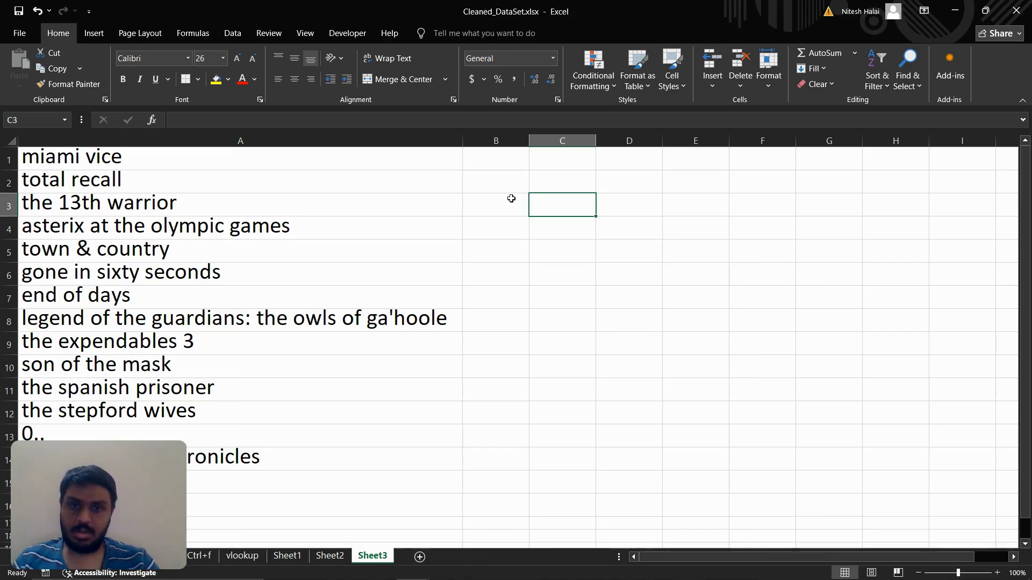
pyautogui.write('=match')
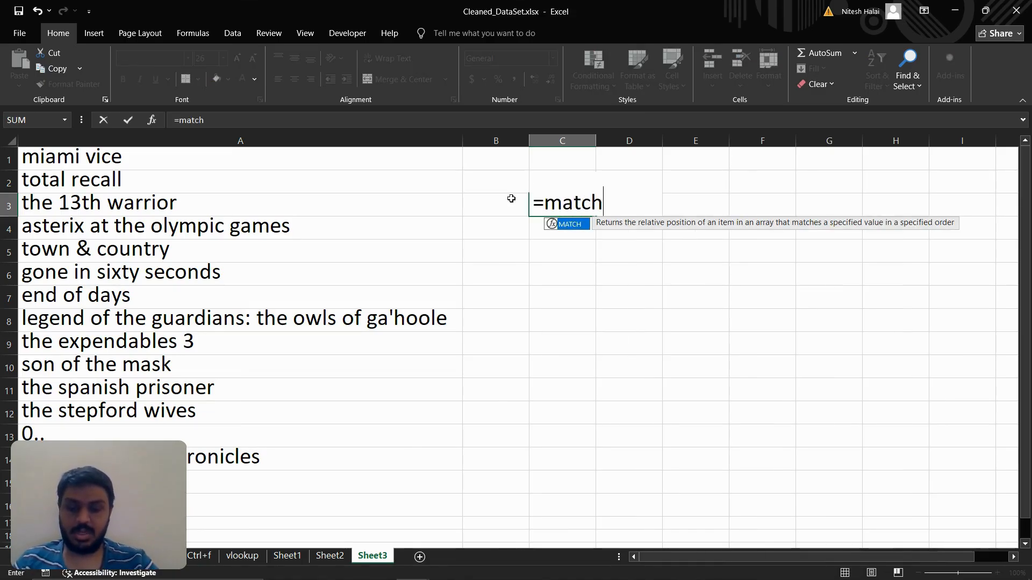
pyautogui.write('(')
pyautogui.press('BackSpace')
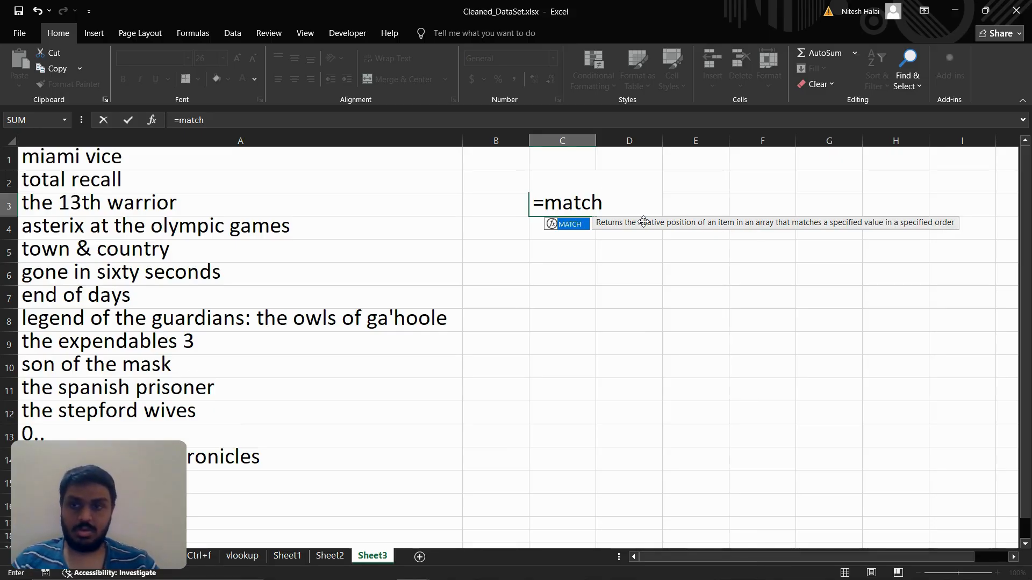
pyautogui.click(466, 119)
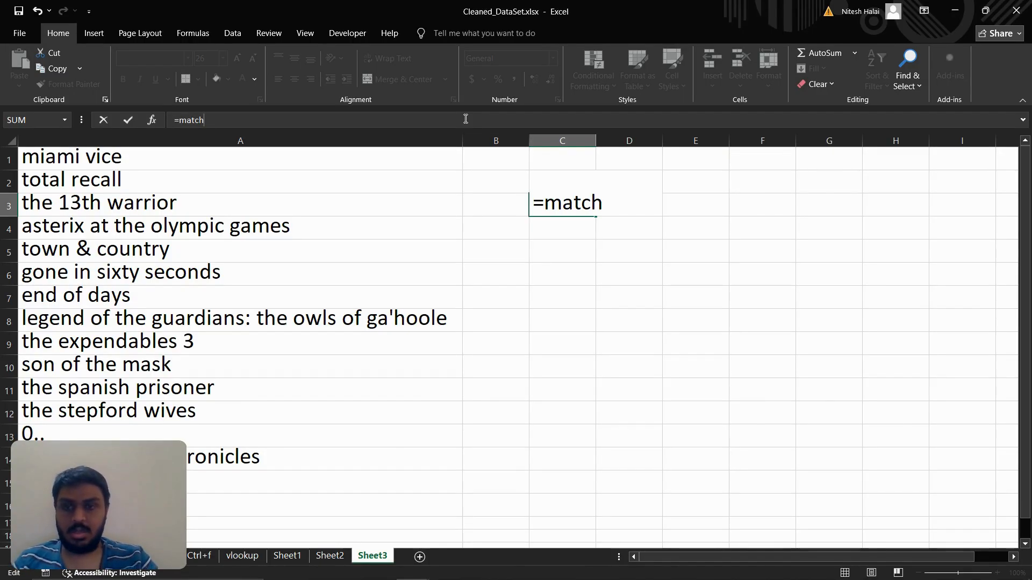
pyautogui.write('(')
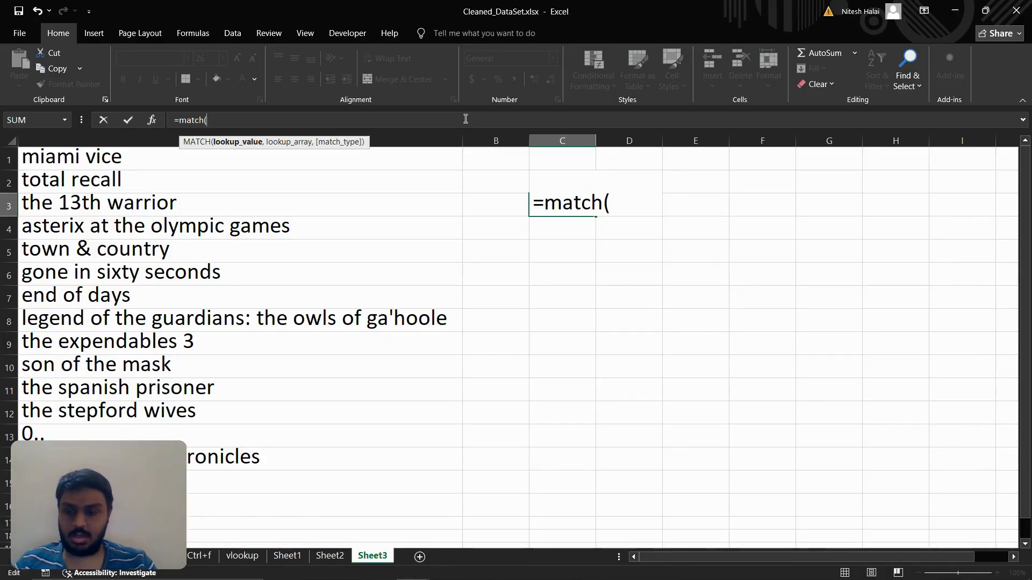
pyautogui.press('Return')
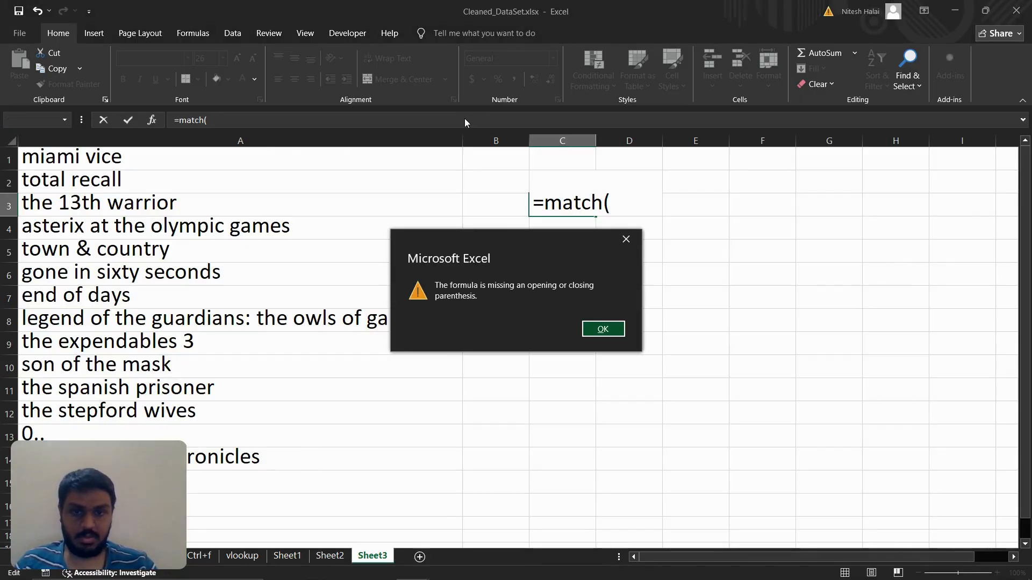
pyautogui.press('Return')
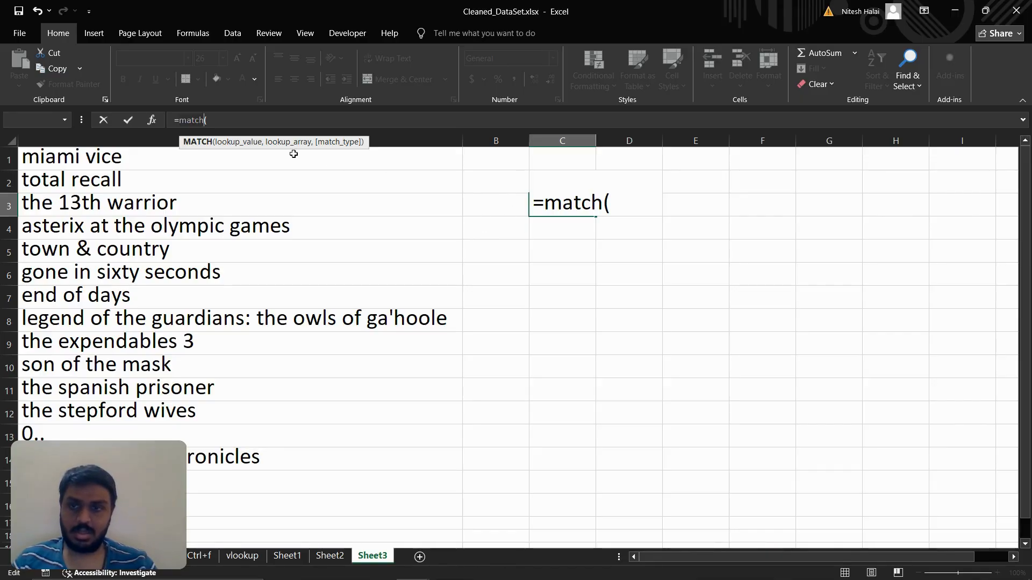
pyautogui.click(323, 120)
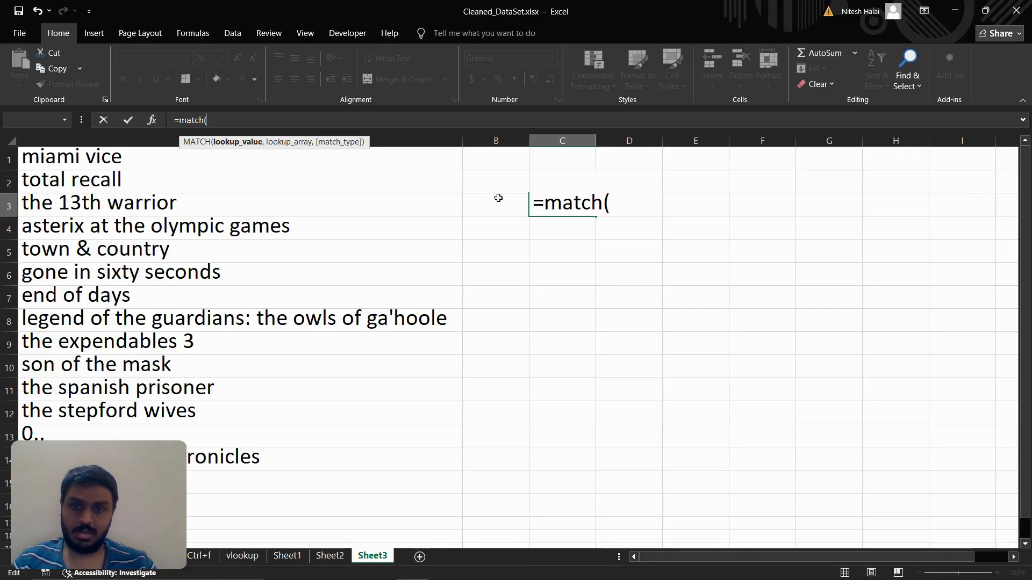
# - Complete the MATCH formula in C3 with B3 as lookup value, column A as lookup array and 0 for an exact match
pyautogui.click(498, 199)
pyautogui.write(',')
pyautogui.click(153, 142)
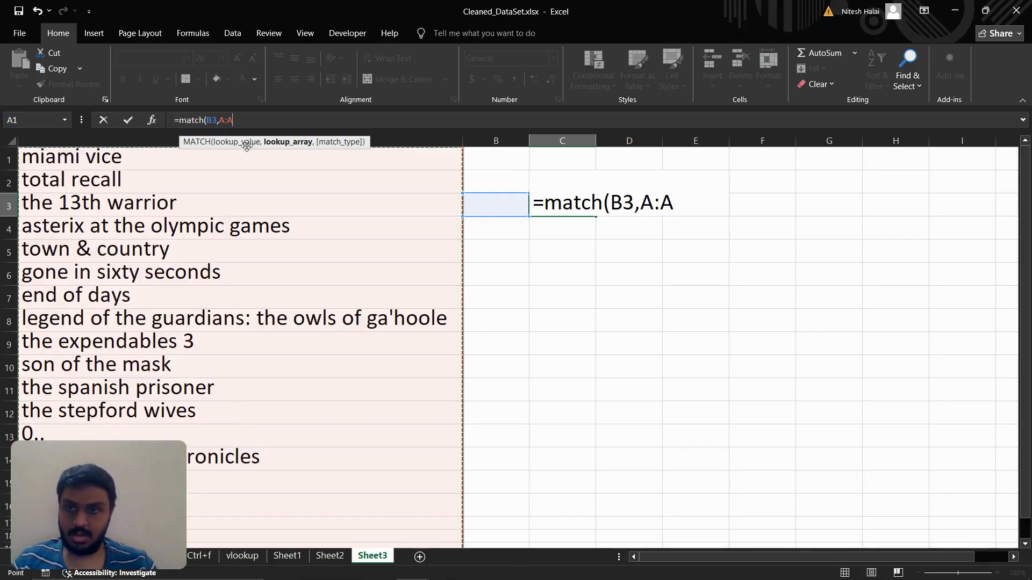
pyautogui.write(',')
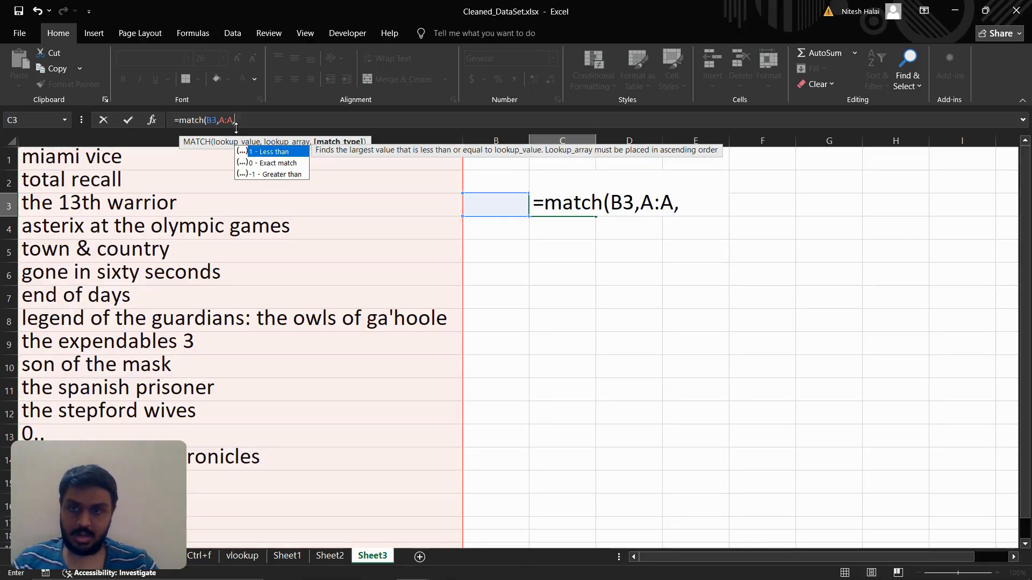
pyautogui.doubleClick(273, 163)
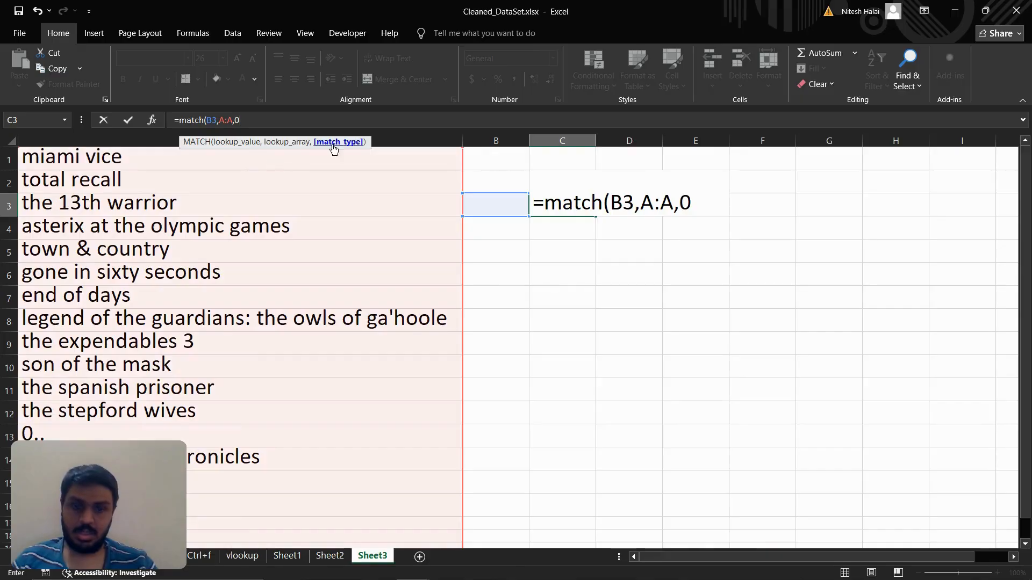
pyautogui.press('Return')
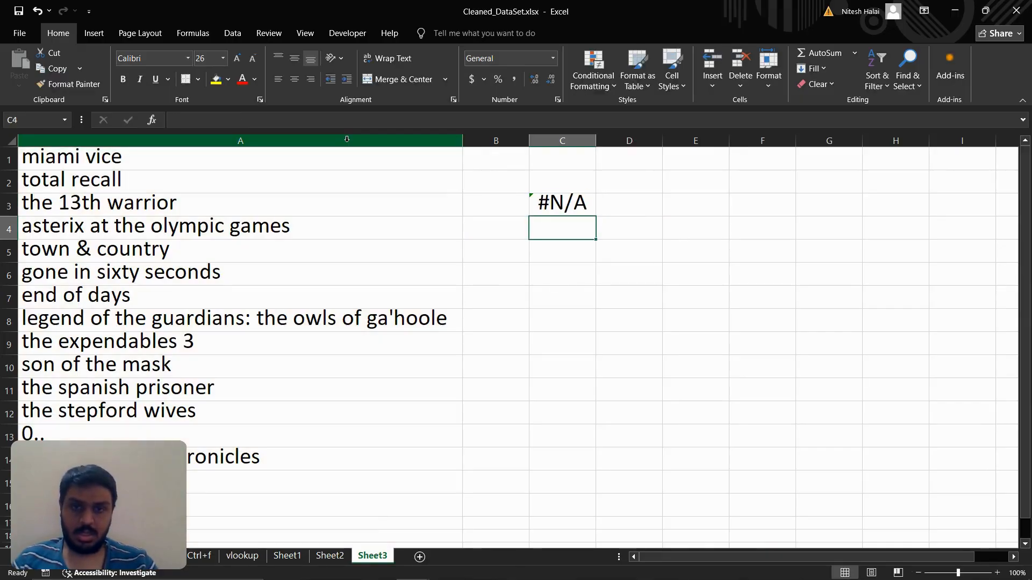
# - Copy "son of the mask" from A10 into B3 as a value and autofit column B's width
pyautogui.click(497, 206)
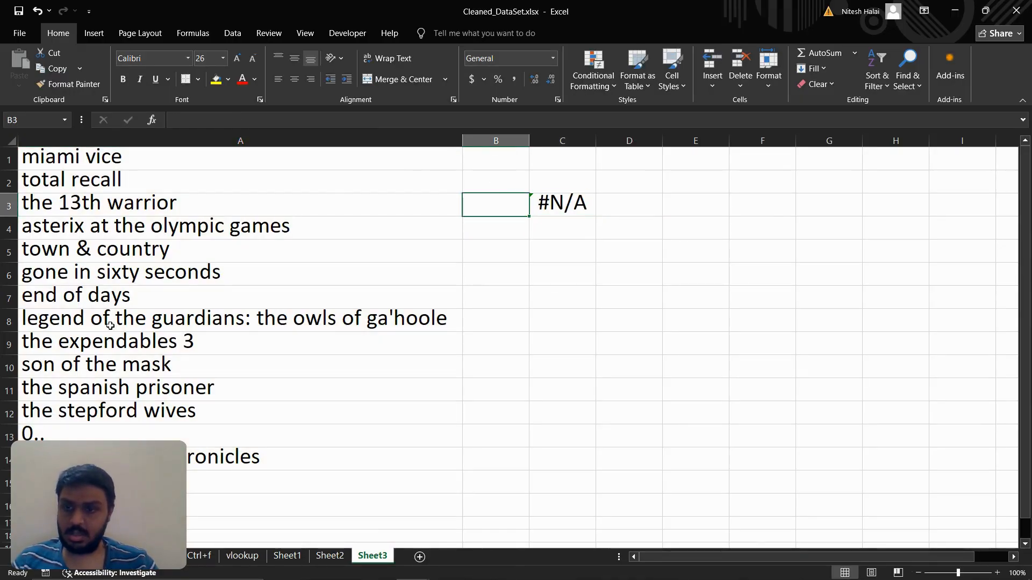
pyautogui.click(71, 366)
pyautogui.hotkey('ctrl', 'c')
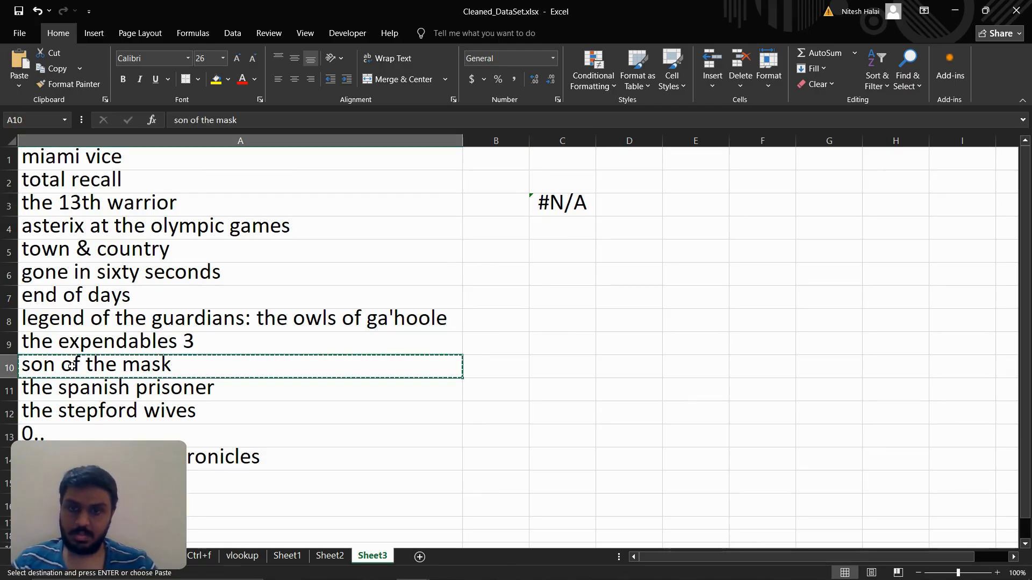
pyautogui.click(489, 198)
pyautogui.rightClick(489, 198)
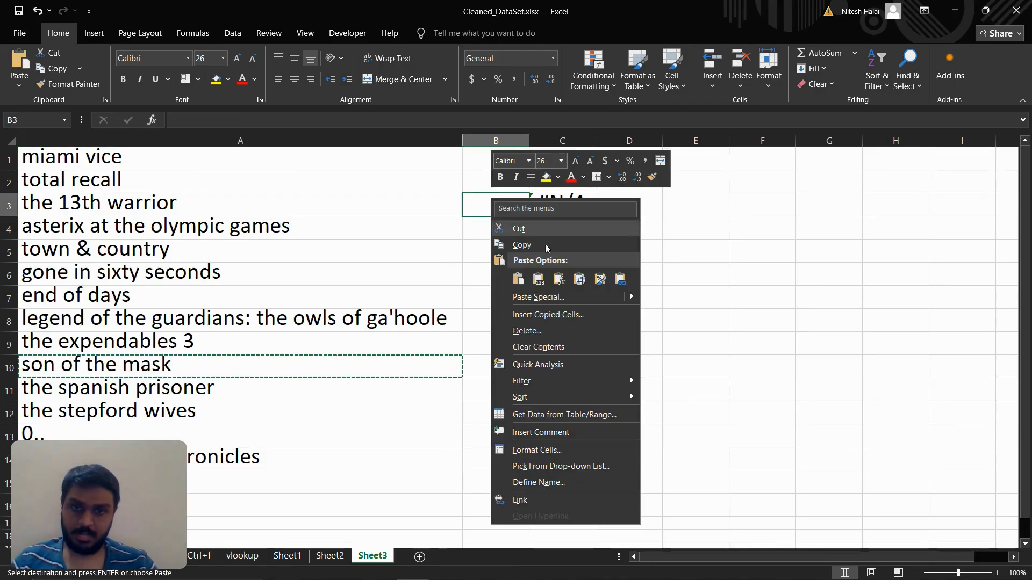
pyautogui.click(534, 278)
pyautogui.doubleClick(528, 138)
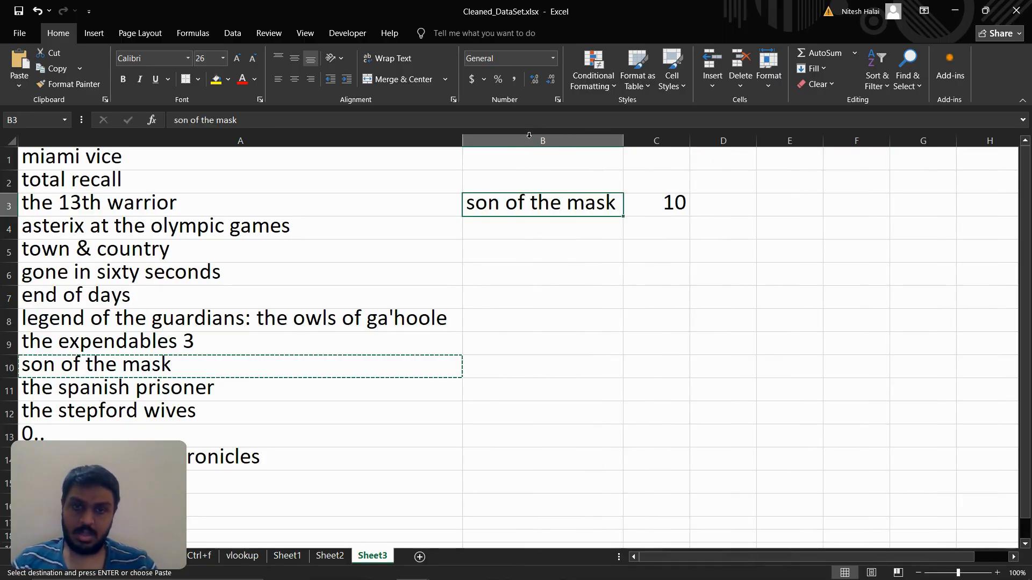
# - Compare the MATCH formula in C3 with the title in A10, and replace the lookup value in B3 with Avengers
pyautogui.click(672, 207)
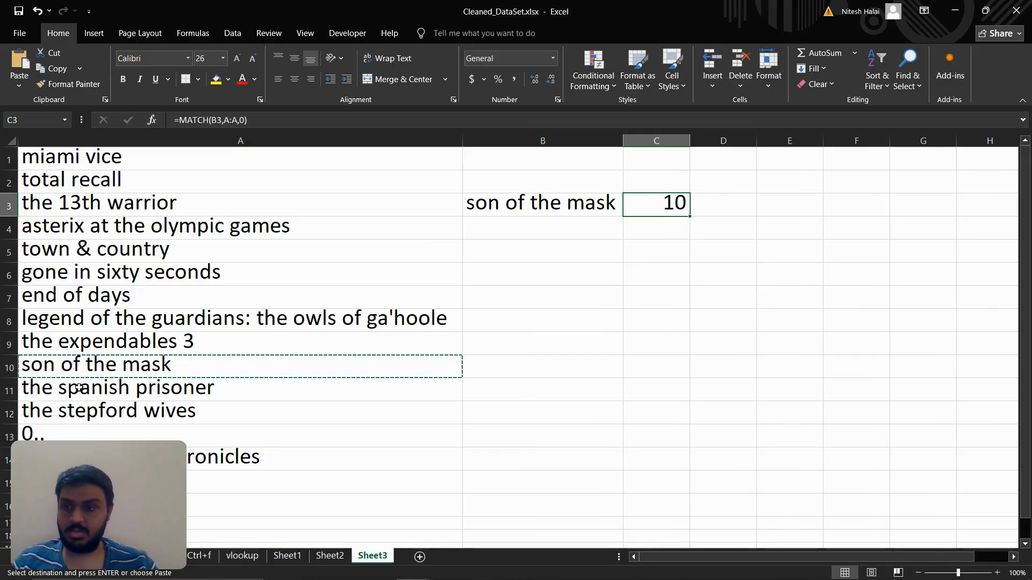
pyautogui.click(45, 367)
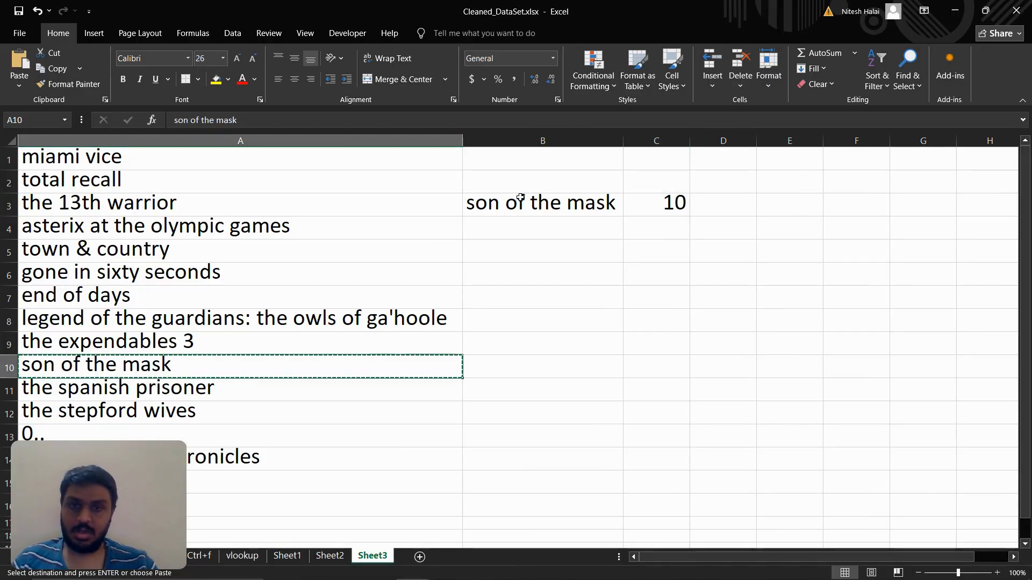
pyautogui.click(519, 215)
pyautogui.click(176, 356)
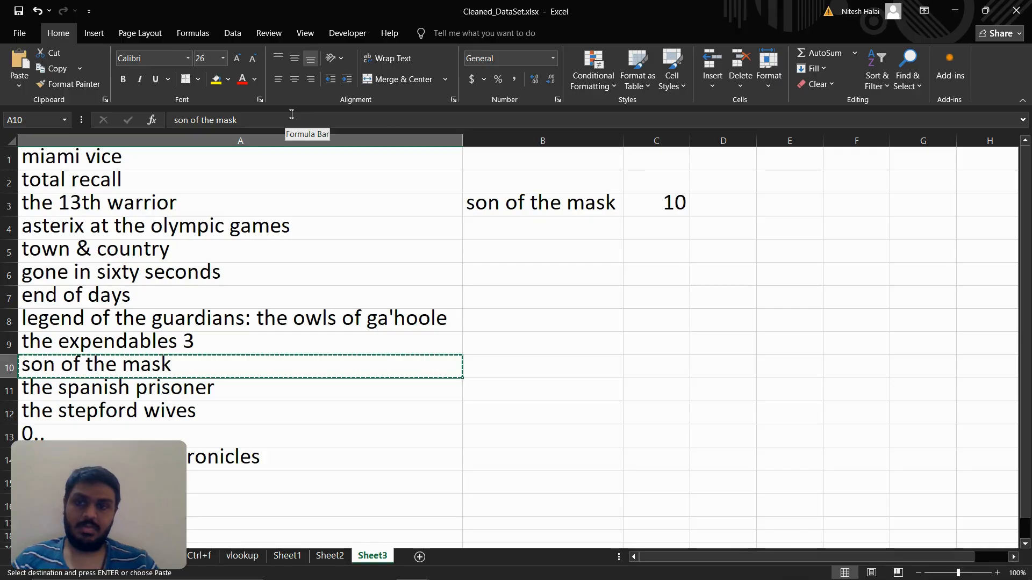
pyautogui.click(506, 212)
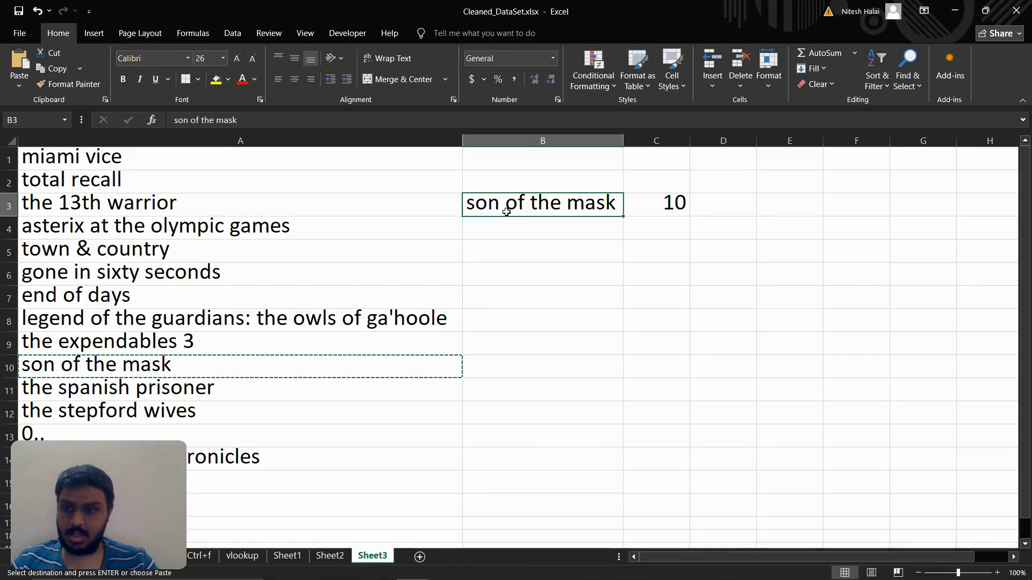
pyautogui.press('Escape')
pyautogui.write('Avengers')
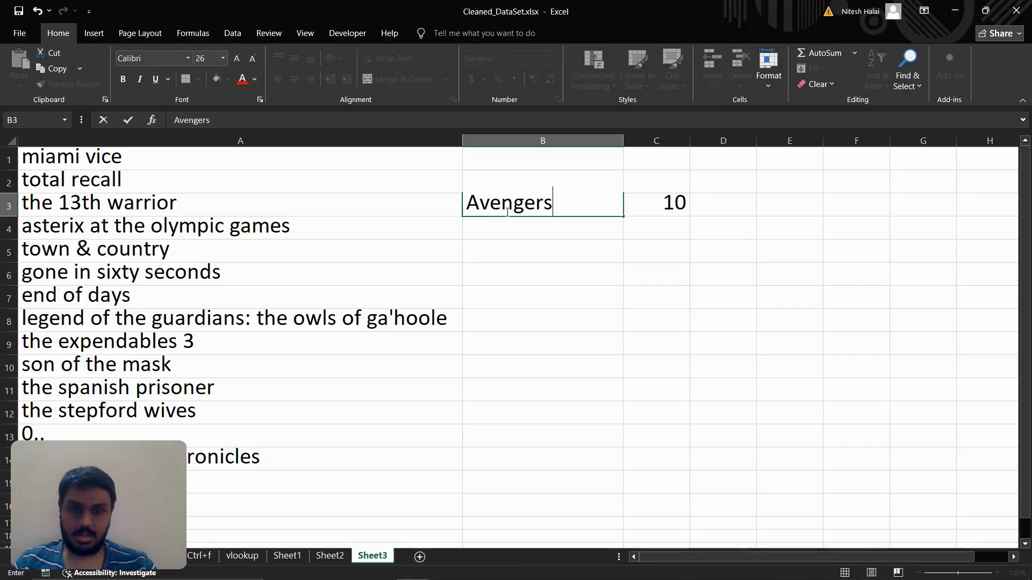
pyautogui.press('Return')
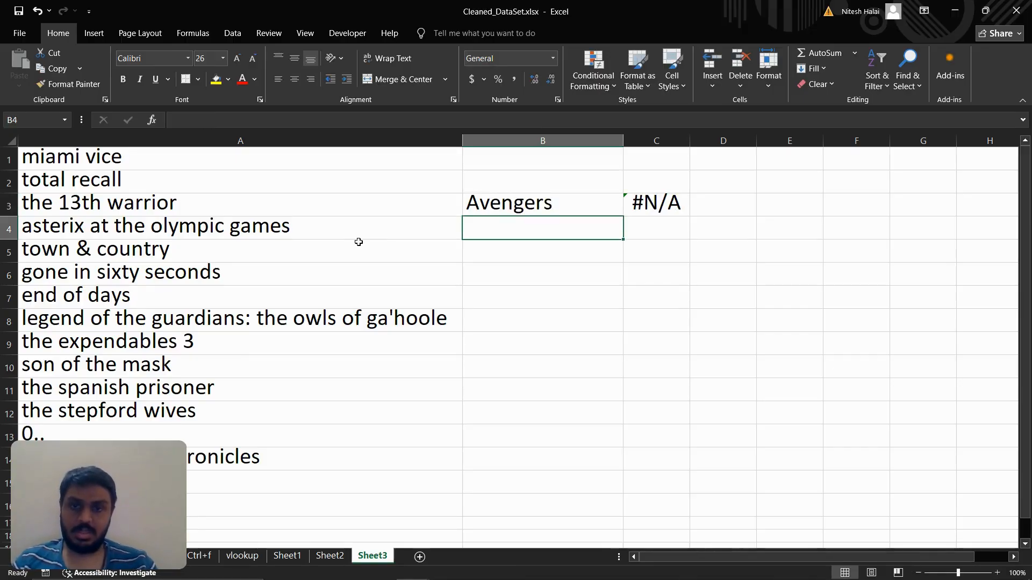
# - Clear the lookup value and the MATCH formula from cells B3:C3
pyautogui.click(485, 210)
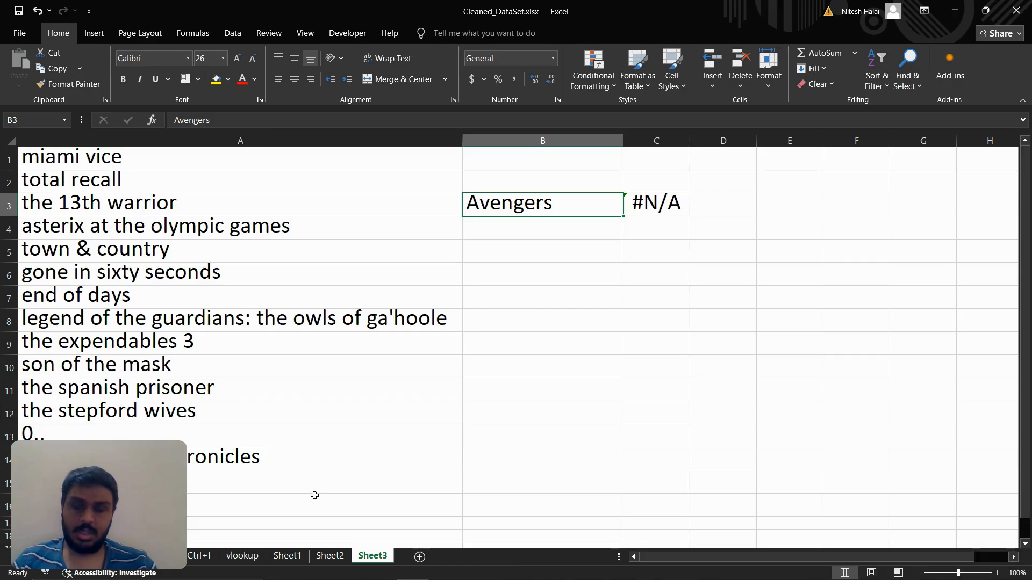
pyautogui.click(654, 213)
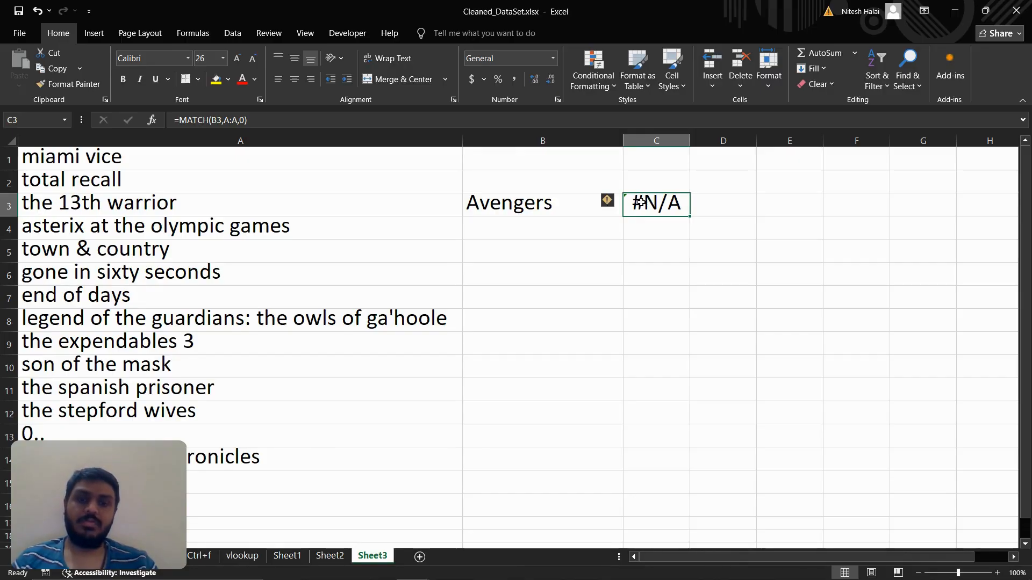
pyautogui.click(562, 209)
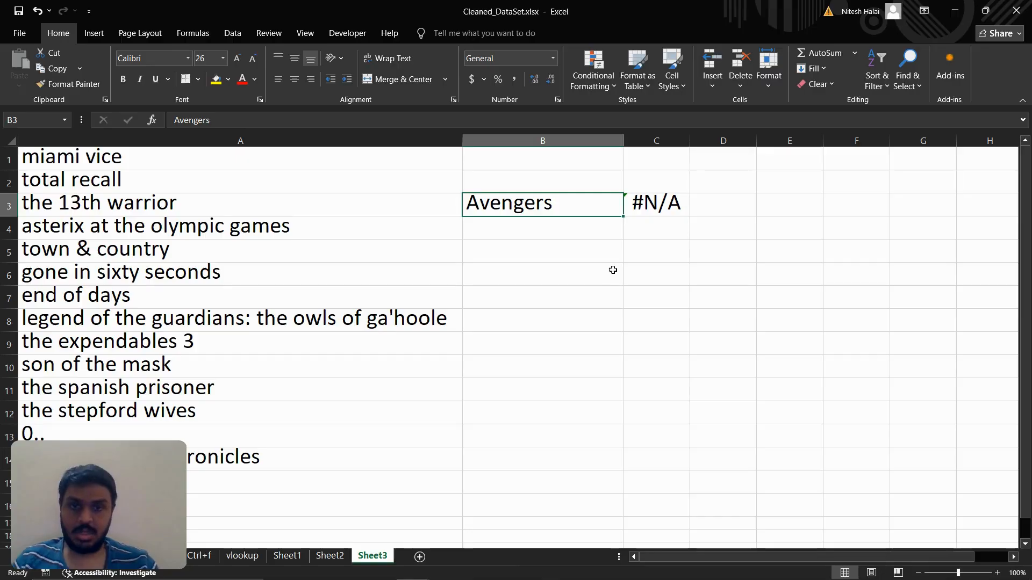
pyautogui.moveTo(555, 214); pyautogui.dragTo(695, 219)
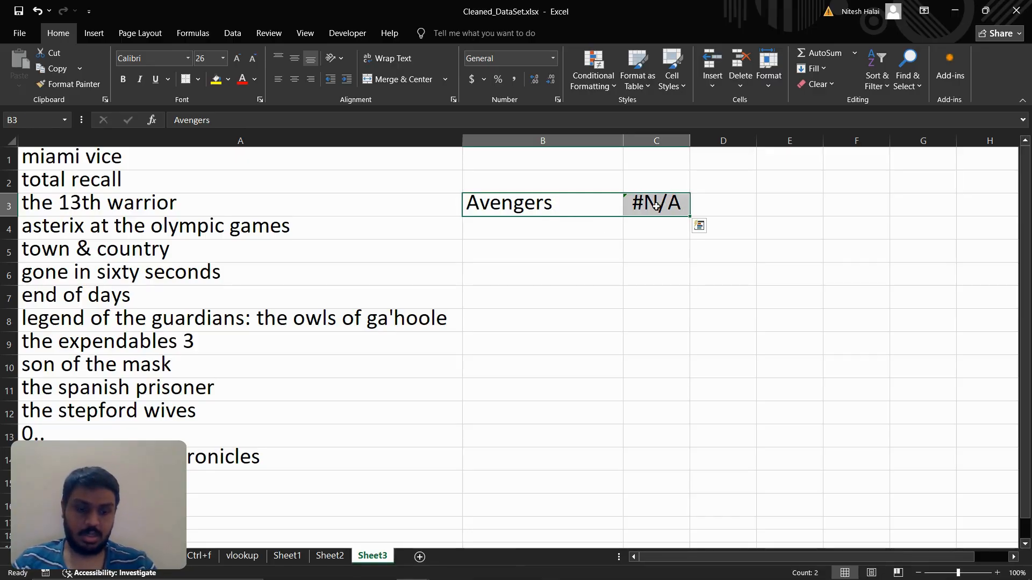
pyautogui.press('Delete')
# - Widen column C and copy the movie titles in A1:A14 into it, starting at C1
pyautogui.click(643, 155)
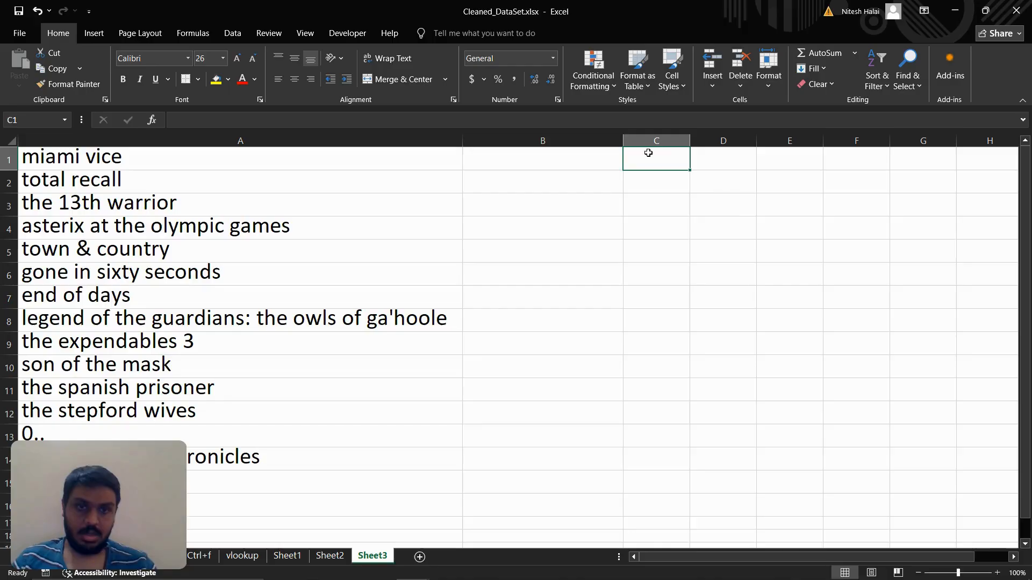
pyautogui.moveTo(685, 135); pyautogui.dragTo(822, 141)
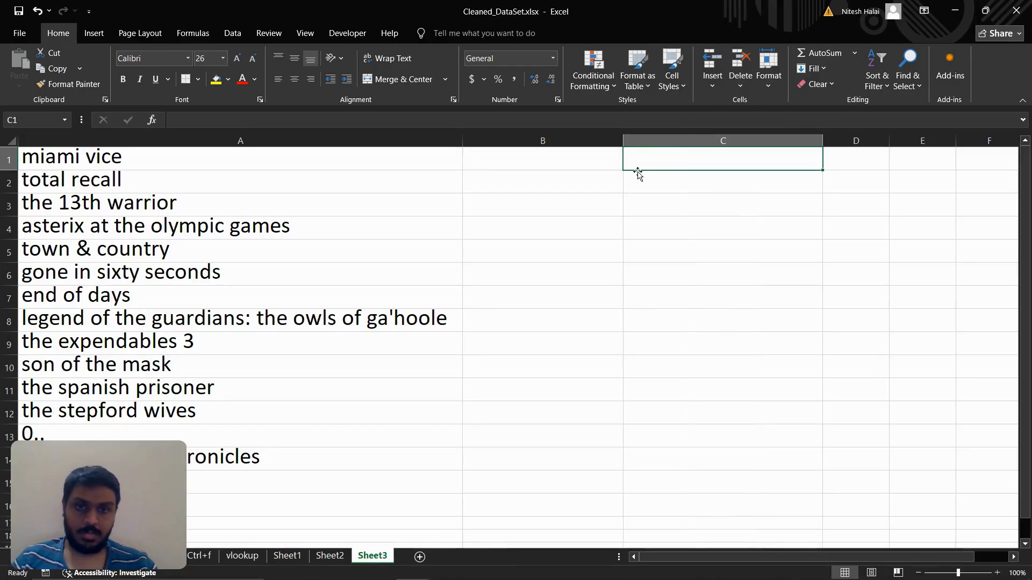
pyautogui.click(220, 201)
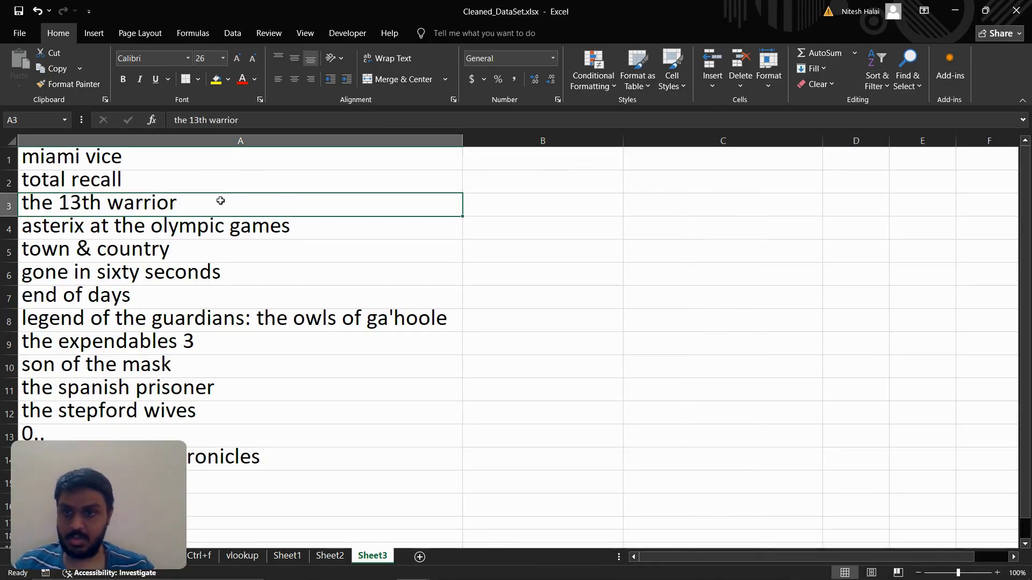
pyautogui.keyDown('ctrl'); pyautogui.click(233, 302); pyautogui.keyUp('ctrl')
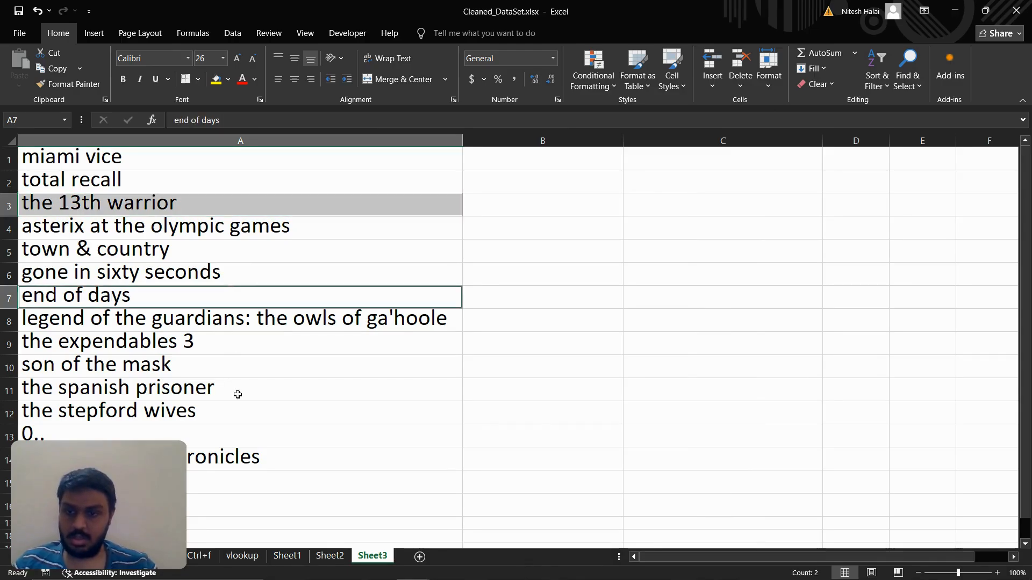
pyautogui.keyDown('ctrl'); pyautogui.click(237, 395); pyautogui.keyUp('ctrl')
pyautogui.moveTo(253, 459); pyautogui.dragTo(249, 150)
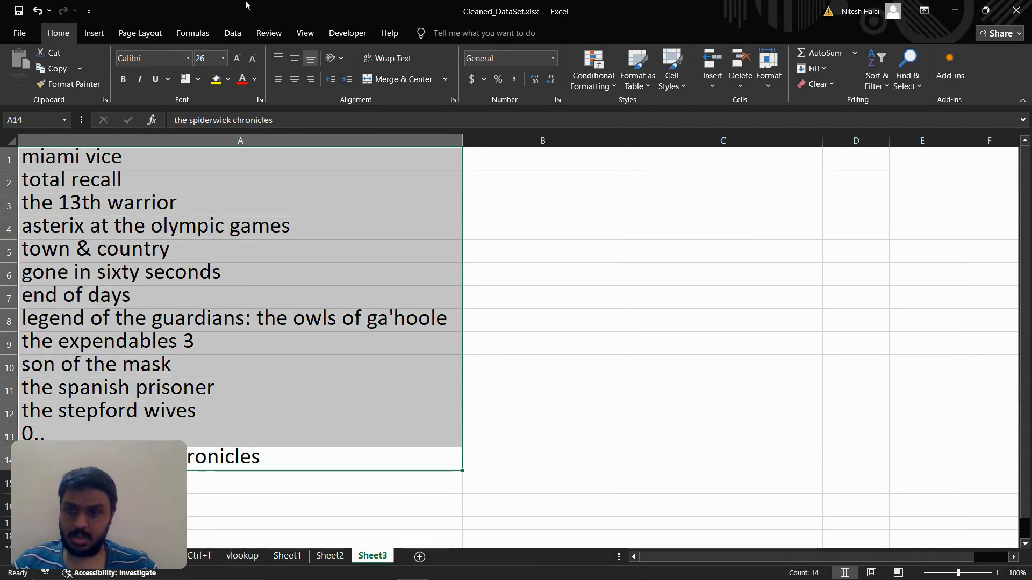
pyautogui.hotkey('ctrl', 'c')
pyautogui.click(671, 154)
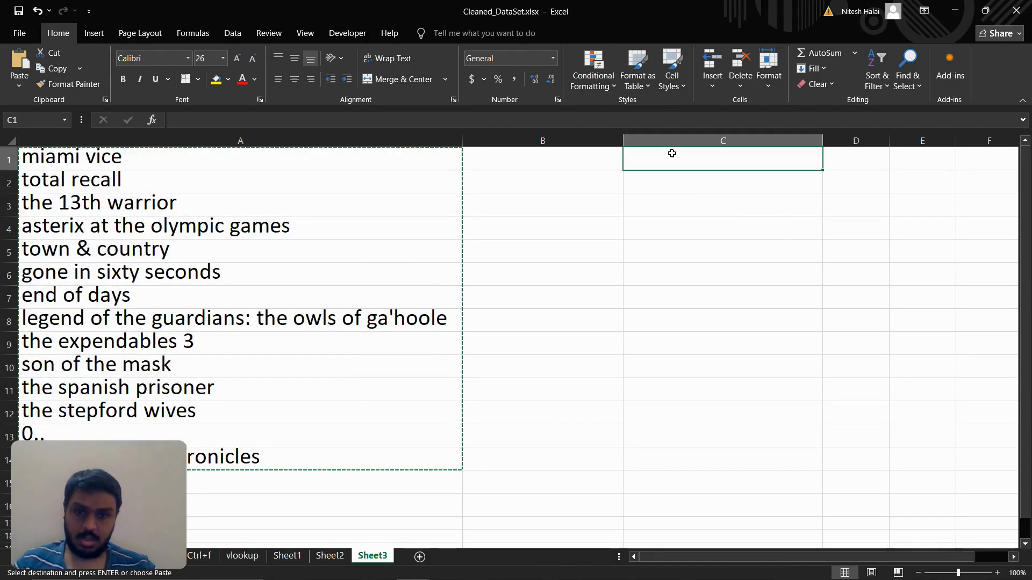
pyautogui.hotkey('ctrl', 'v')
# - Delete cells C3, C5, C8, C12 and C14 from the copied list, shifting the remaining titles up
pyautogui.click(678, 204)
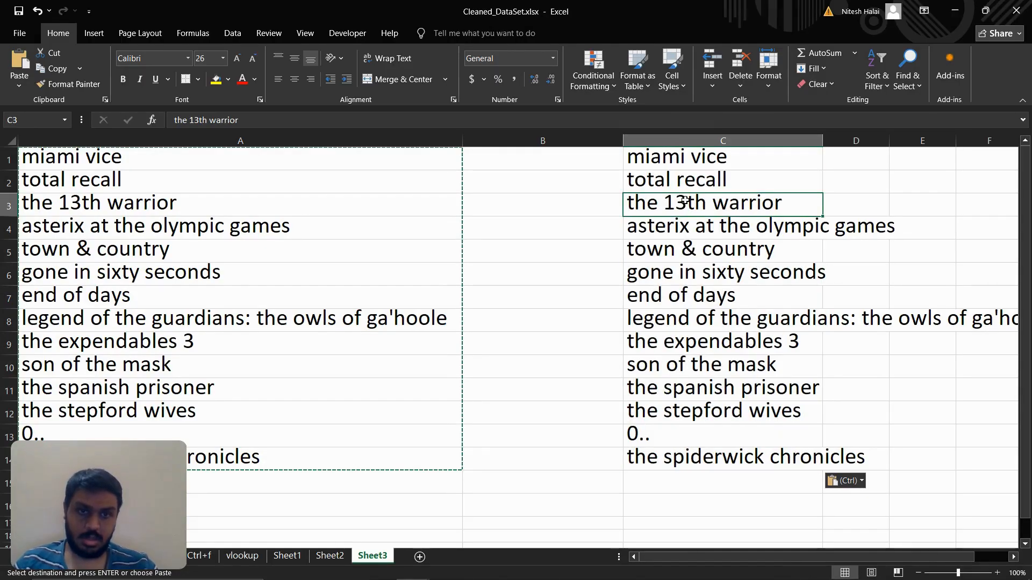
pyautogui.keyDown('ctrl'); pyautogui.click(688, 255); pyautogui.keyUp('ctrl')
pyautogui.keyDown('ctrl'); pyautogui.click(686, 321); pyautogui.keyUp('ctrl')
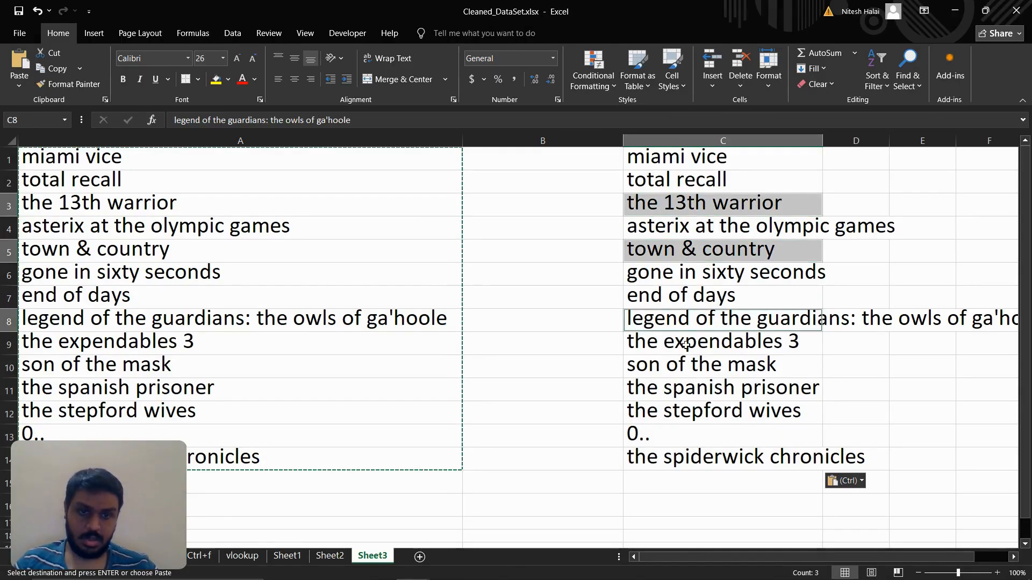
pyautogui.keyDown('ctrl'); pyautogui.click(691, 402); pyautogui.keyUp('ctrl')
pyautogui.keyDown('ctrl'); pyautogui.click(693, 451); pyautogui.keyUp('ctrl')
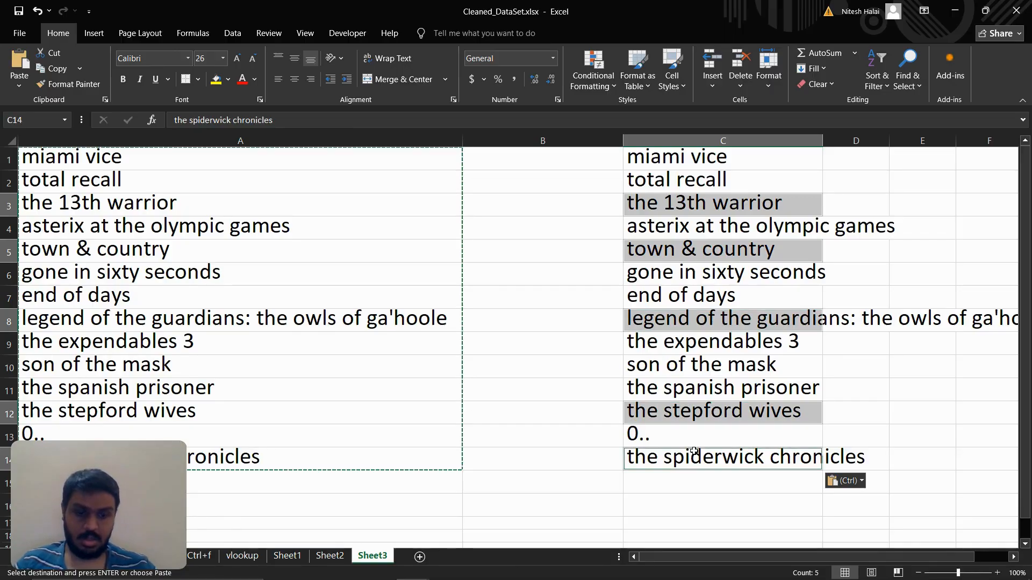
pyautogui.press('Delete')
pyautogui.click(743, 60)
pyautogui.click(720, 204)
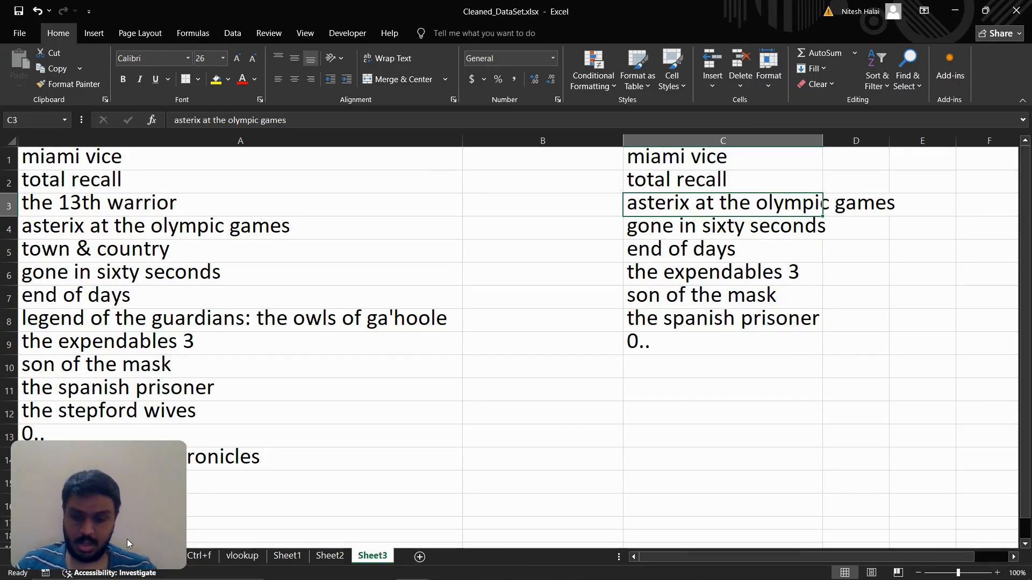
# - Copy the movie titles in B21:B29 of the full movie dataset sheet
pyautogui.hotkey('ctrl', 'pageup')
pyautogui.hotkey('ctrl', 'pageup')
pyautogui.hotkey('ctrl', 'pageup')
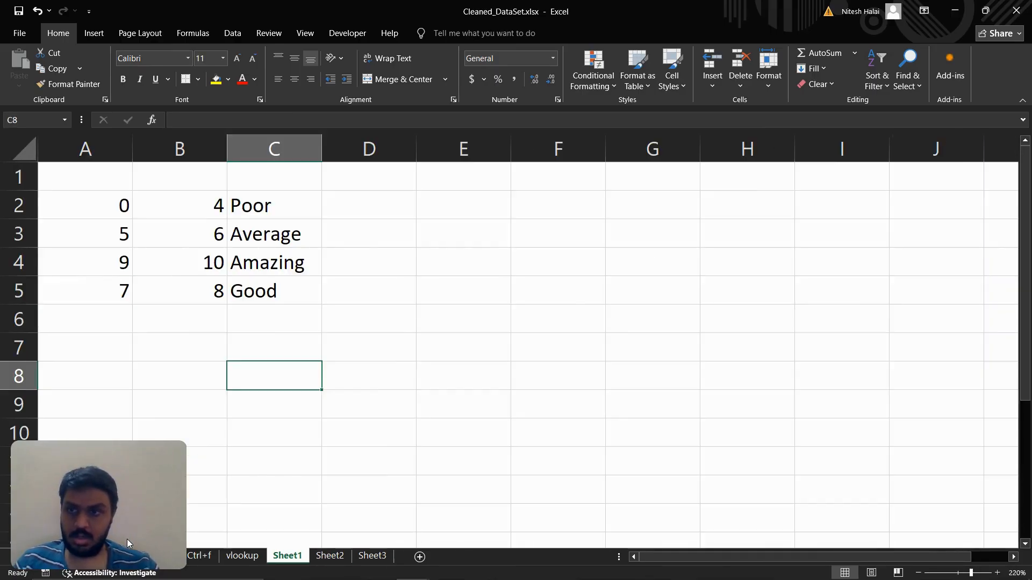
pyautogui.hotkey('ctrl', 'pageup')
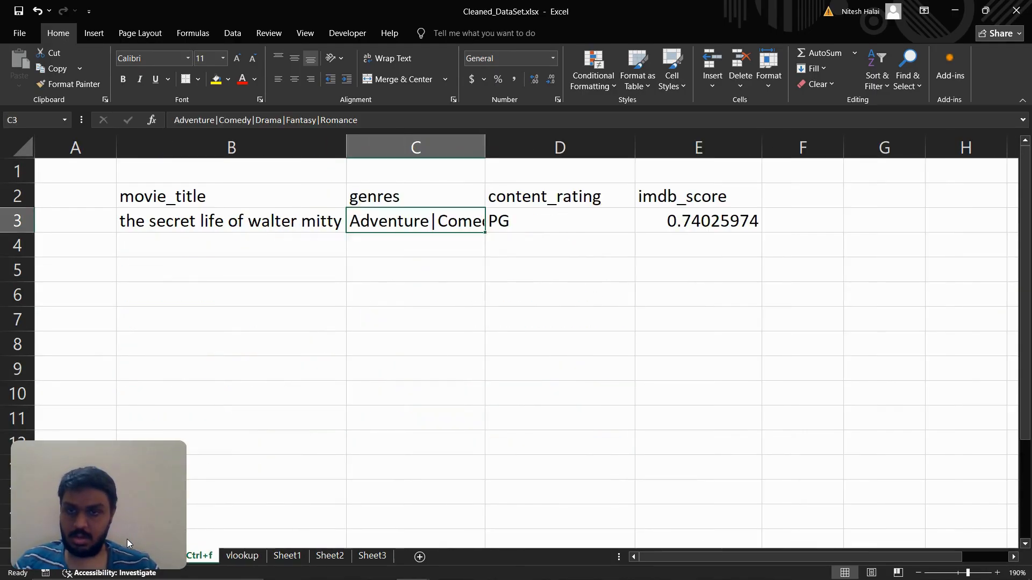
pyautogui.hotkey('ctrl', 'pageup')
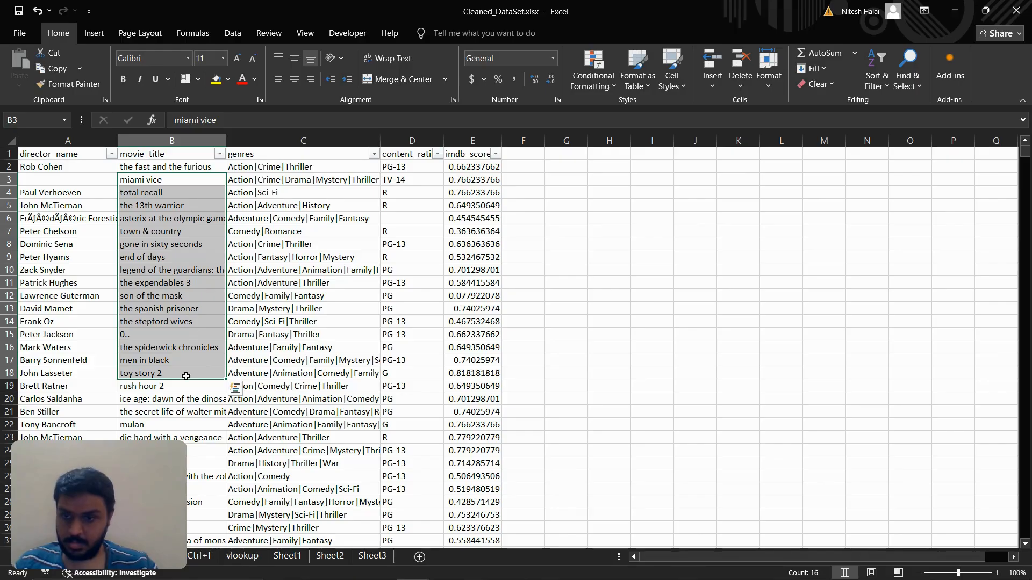
pyautogui.moveTo(185, 409); pyautogui.dragTo(190, 520)
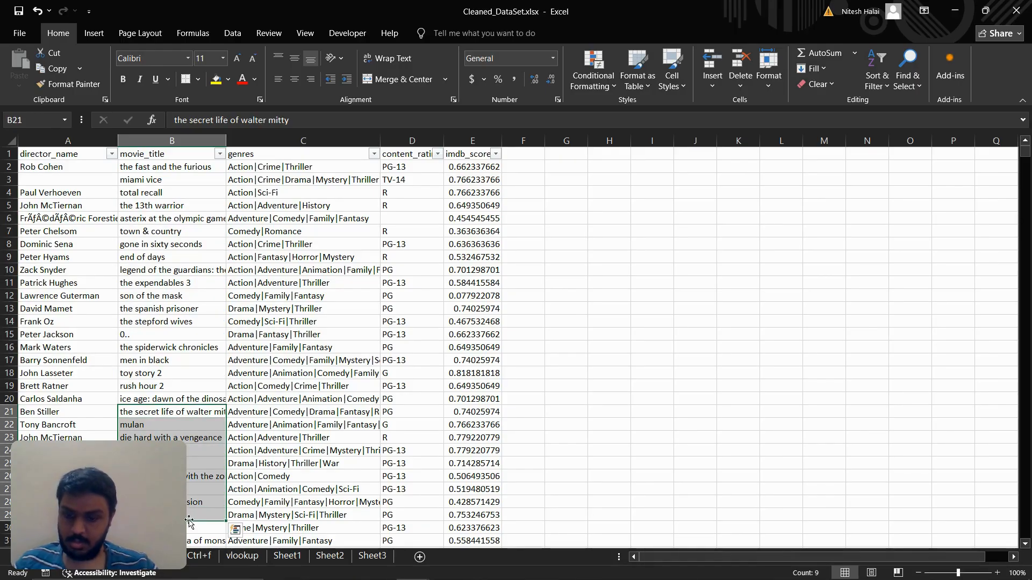
pyautogui.hotkey('ctrl', 'c')
# - Paste the copied titles as values into Sheet3, starting at C10 below the existing list
pyautogui.click(244, 556)
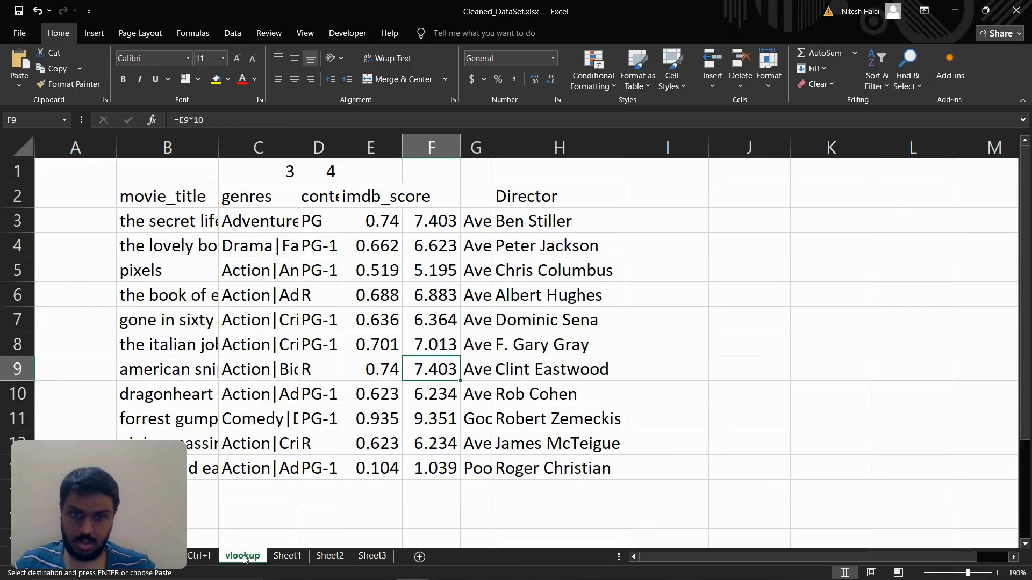
pyautogui.click(325, 558)
pyautogui.click(371, 556)
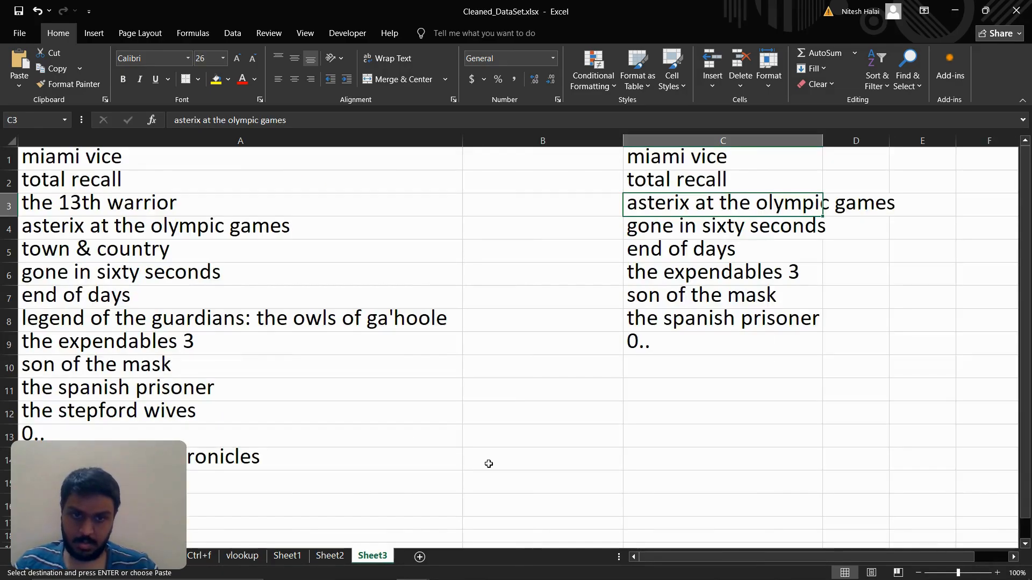
pyautogui.click(731, 362)
pyautogui.rightClick(730, 363)
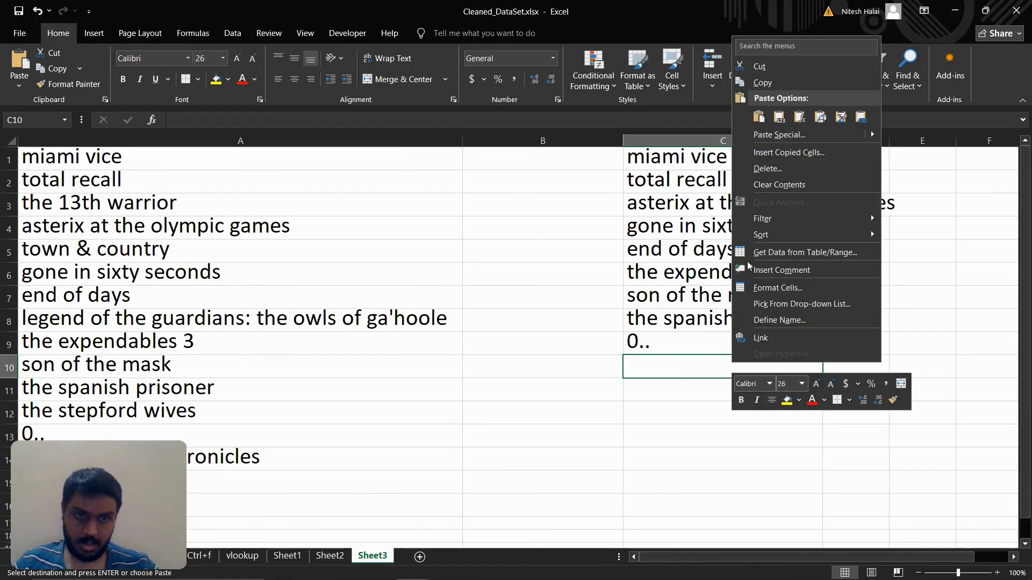
pyautogui.click(777, 122)
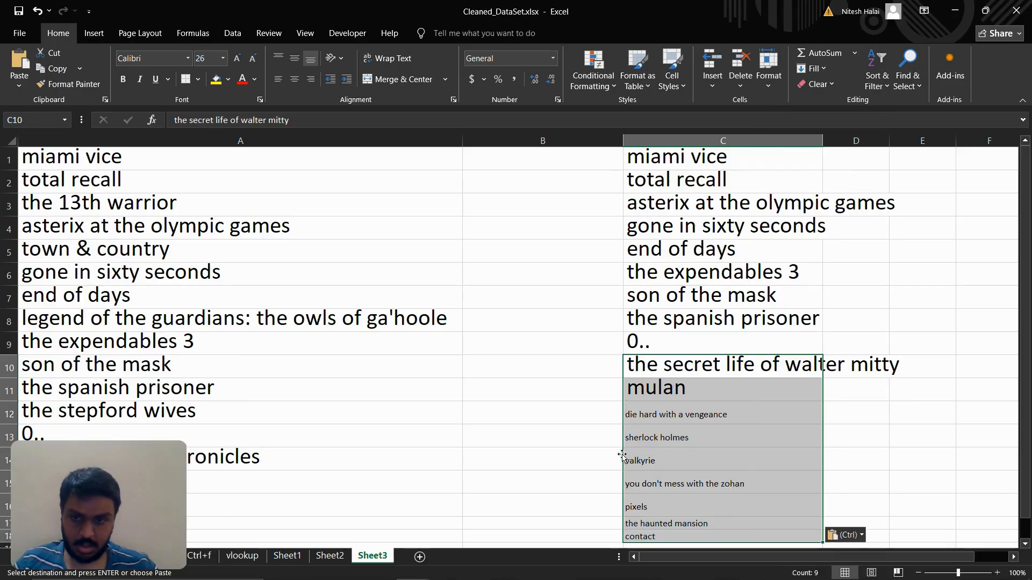
# - Apply column A's formatting to the whole of column C with Format Painter
pyautogui.click(236, 141)
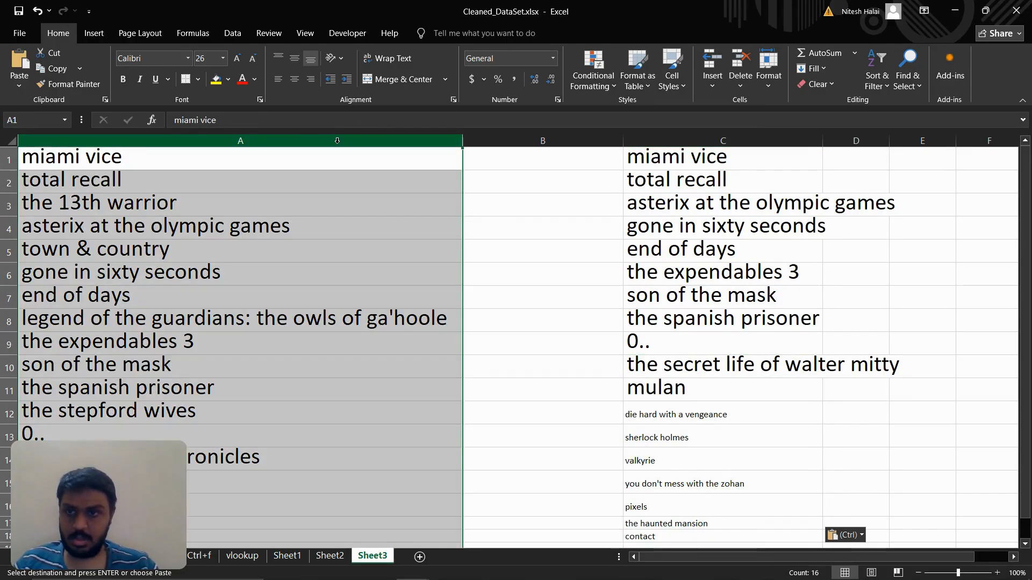
pyautogui.click(68, 84)
pyautogui.click(774, 141)
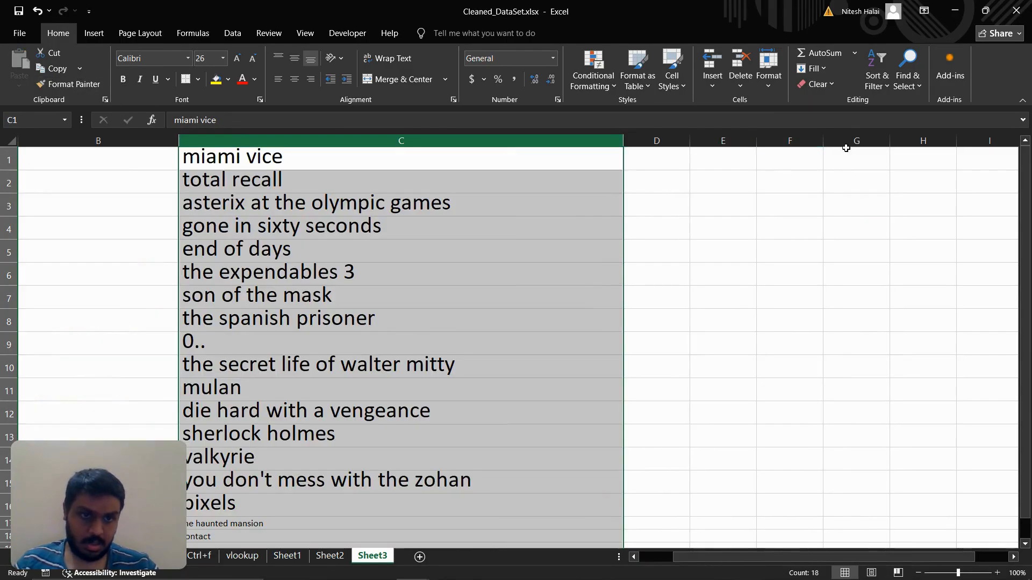
pyautogui.hscroll(-3, 679, 297)
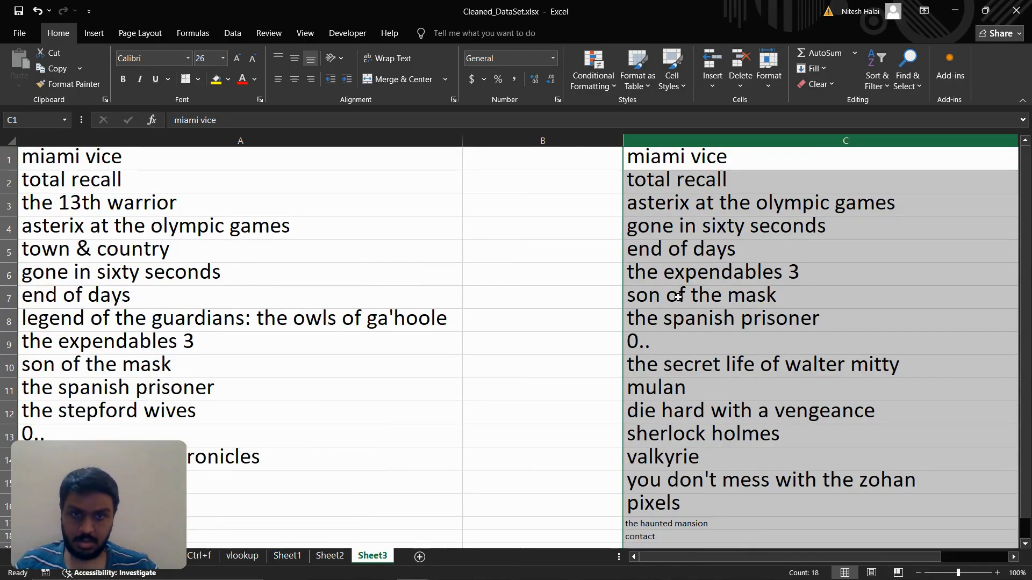
# - Narrow columns B and A so both title lists fit side by side
pyautogui.click(559, 142)
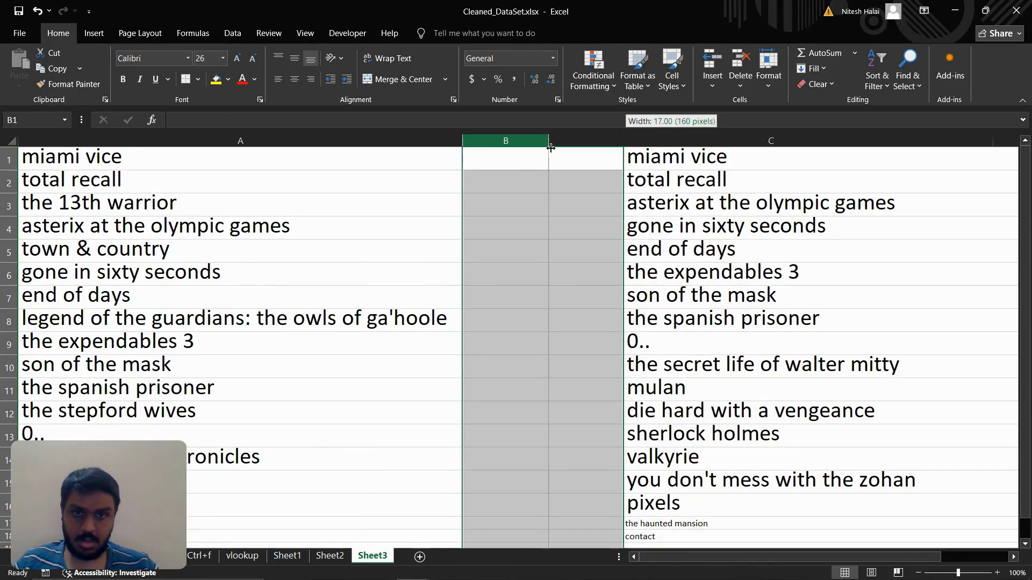
pyautogui.moveTo(551, 148); pyautogui.dragTo(548, 144)
pyautogui.moveTo(462, 137); pyautogui.dragTo(337, 143)
pyautogui.moveTo(414, 483); pyautogui.dragTo(512, 547)
pyautogui.press('Delete')
pyautogui.hotkey('ctrl', 'z')
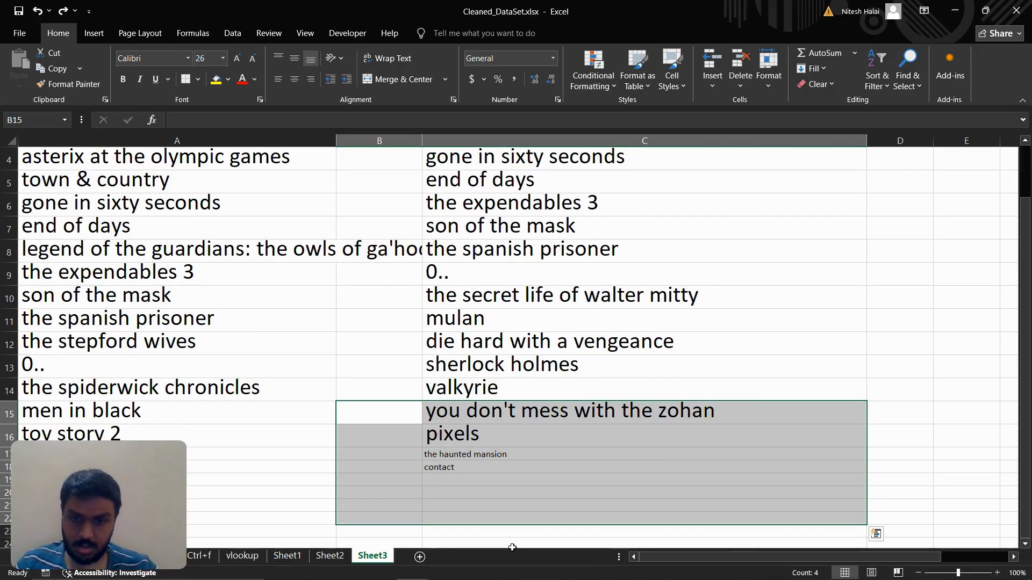
# - Clear cells C17:C20, removing the small-font titles "the haunted mansion" and "contact"
pyautogui.moveTo(469, 454); pyautogui.dragTo(461, 490)
pyautogui.press('Delete')
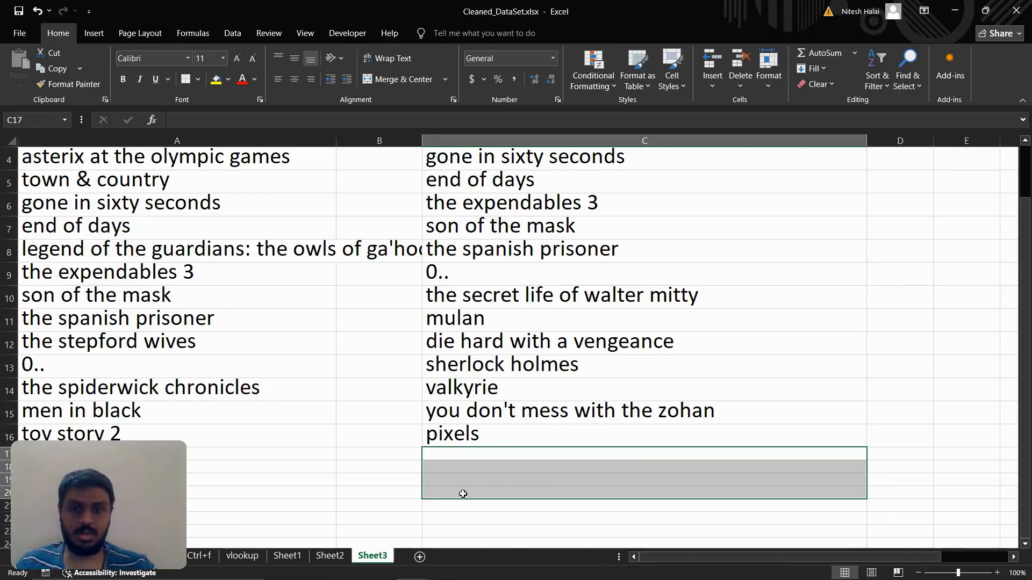
pyautogui.scroll(1, 636, 327)
# - Sort the movie titles in column C from A to Z
pyautogui.click(572, 229)
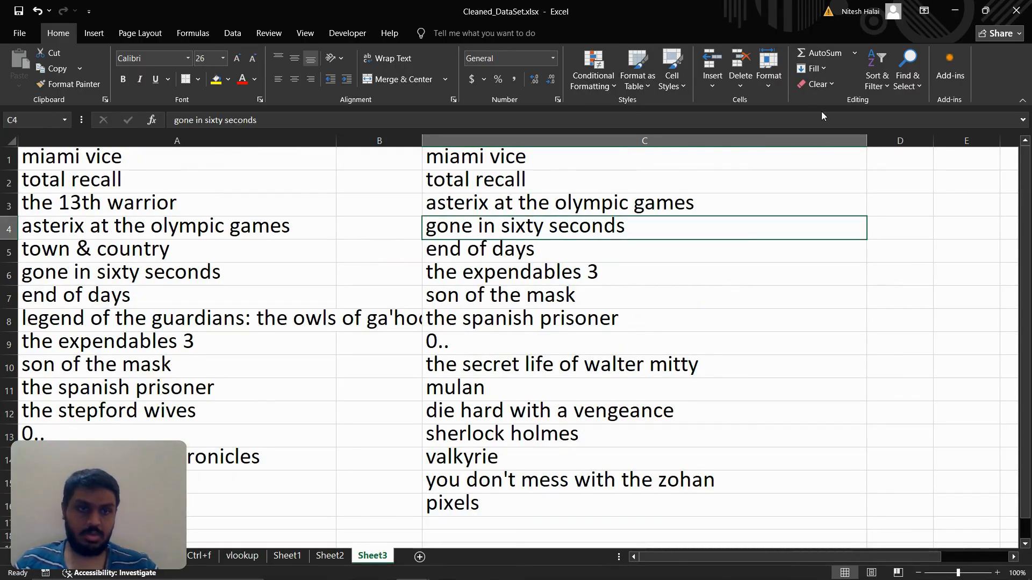
pyautogui.click(870, 86)
pyautogui.click(890, 104)
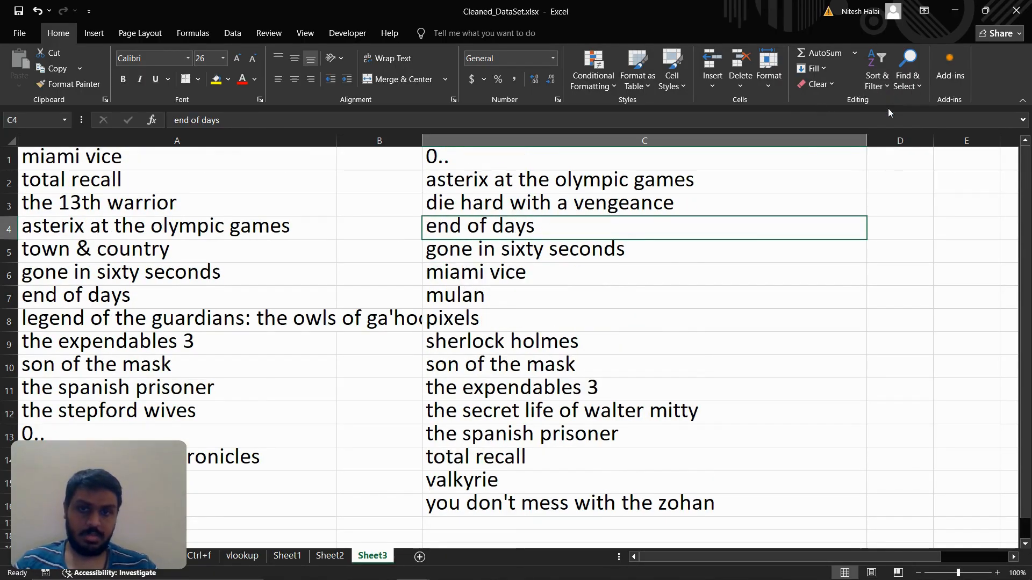
# - Compare the title lists in columns A and C, examining individual rows and both whole columns
pyautogui.click(704, 199)
pyautogui.click(216, 205)
pyautogui.click(489, 209)
pyautogui.click(126, 205)
pyautogui.click(472, 225)
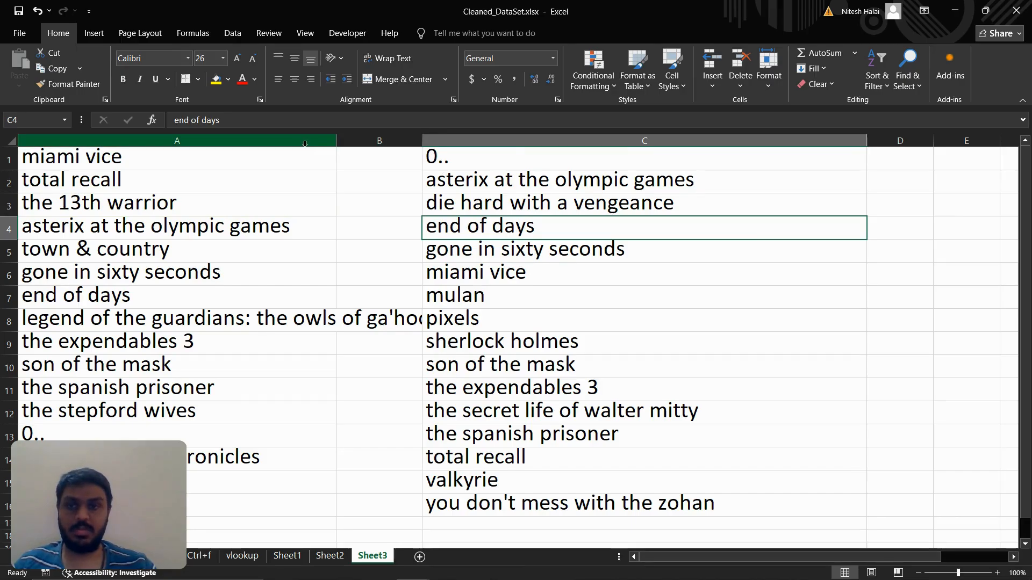
pyautogui.click(304, 144)
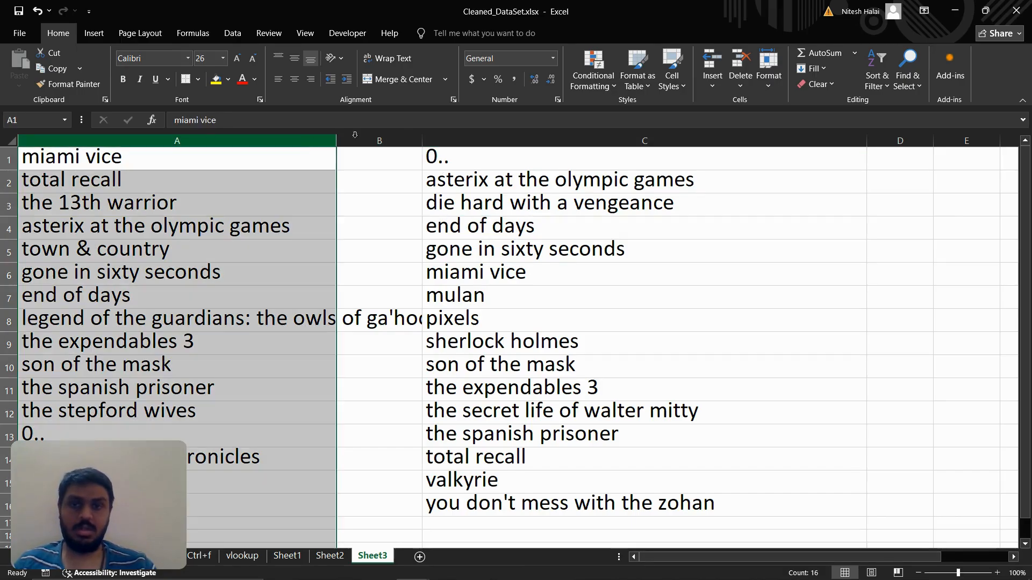
pyautogui.click(507, 141)
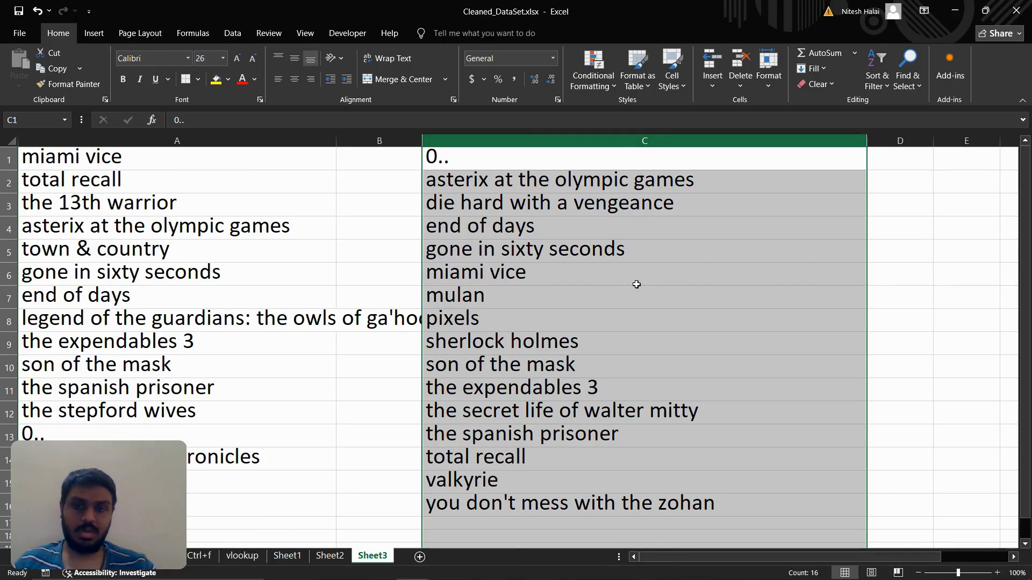
pyautogui.keyDown('ctrl'); pyautogui.click(183, 138); pyautogui.keyUp('ctrl')
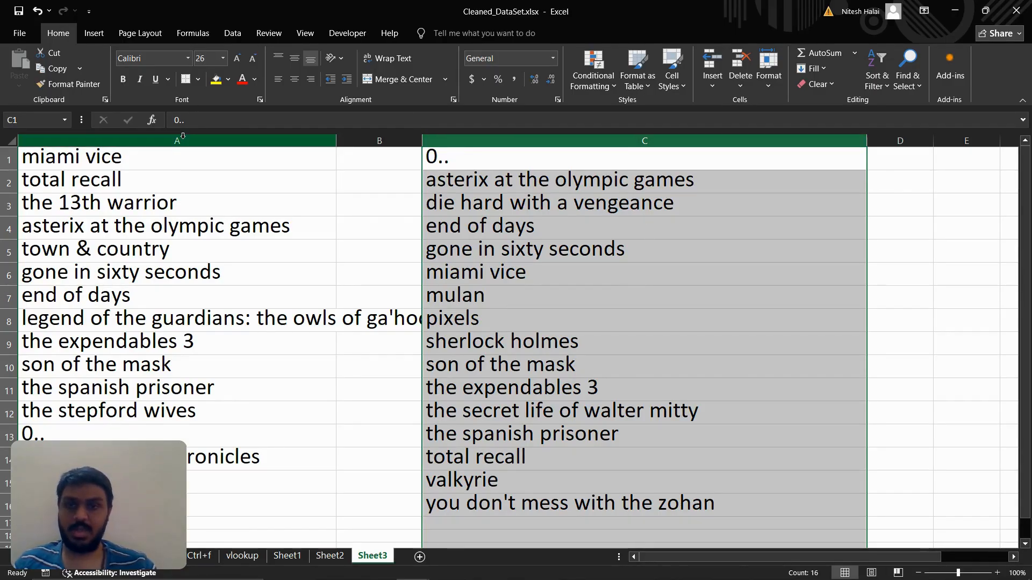
pyautogui.click(183, 138)
pyautogui.click(497, 201)
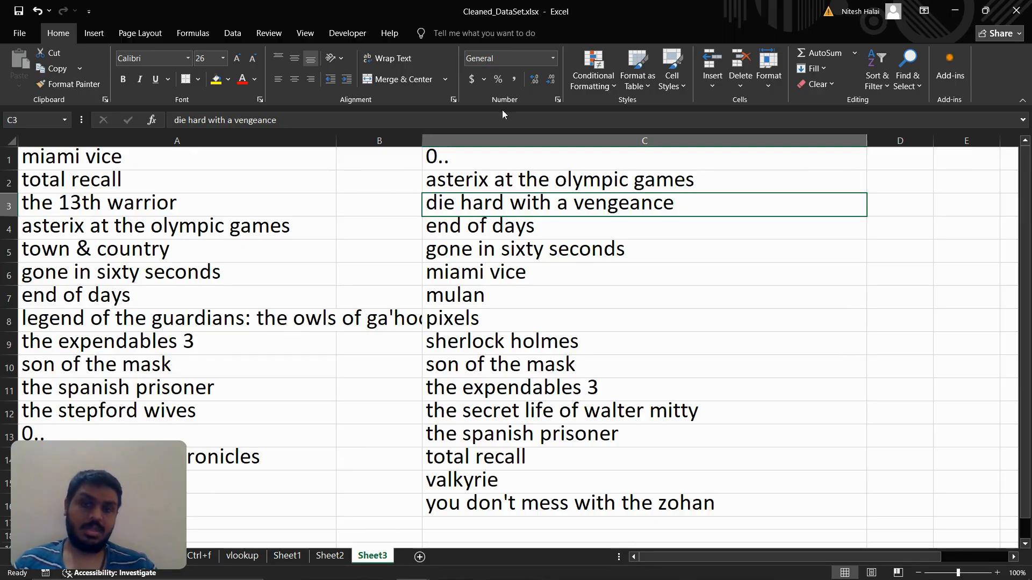
# - Enter =MATCH(A1,C:C,0) in B1 to look up the A1 title in column C with an exact match
pyautogui.click(387, 174)
pyautogui.click(372, 159)
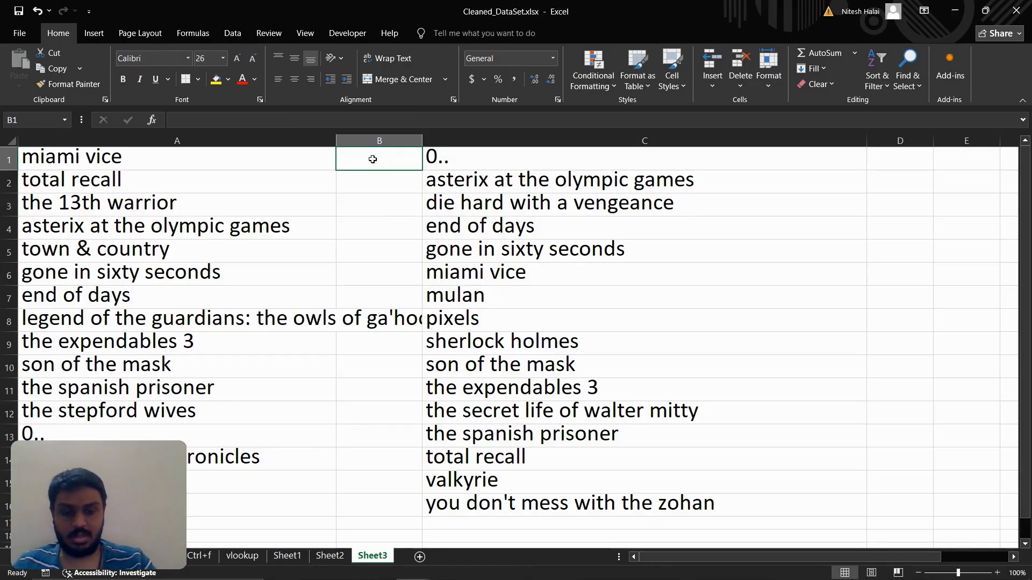
pyautogui.write('=')
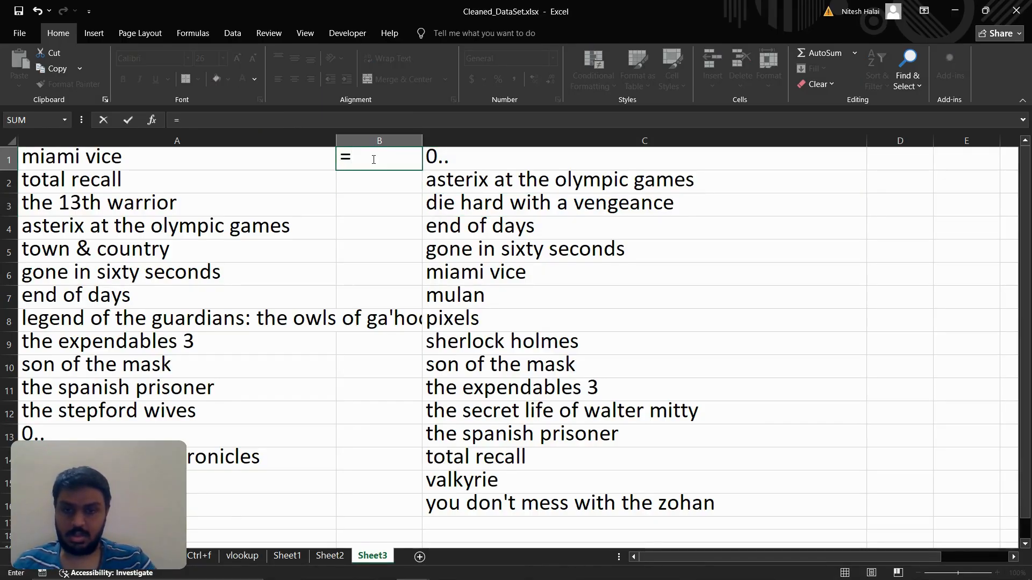
pyautogui.write('match(')
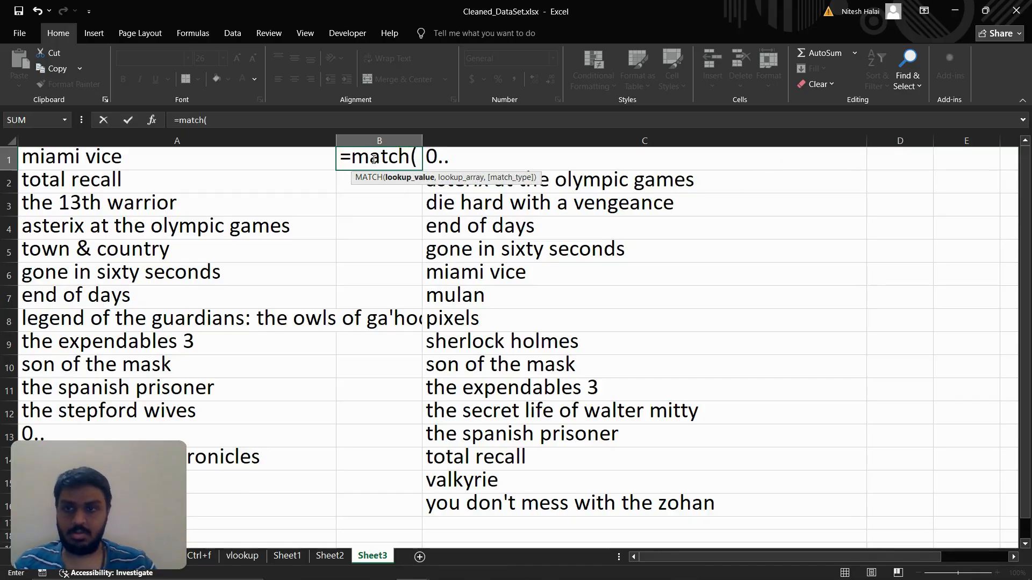
pyautogui.press('Left')
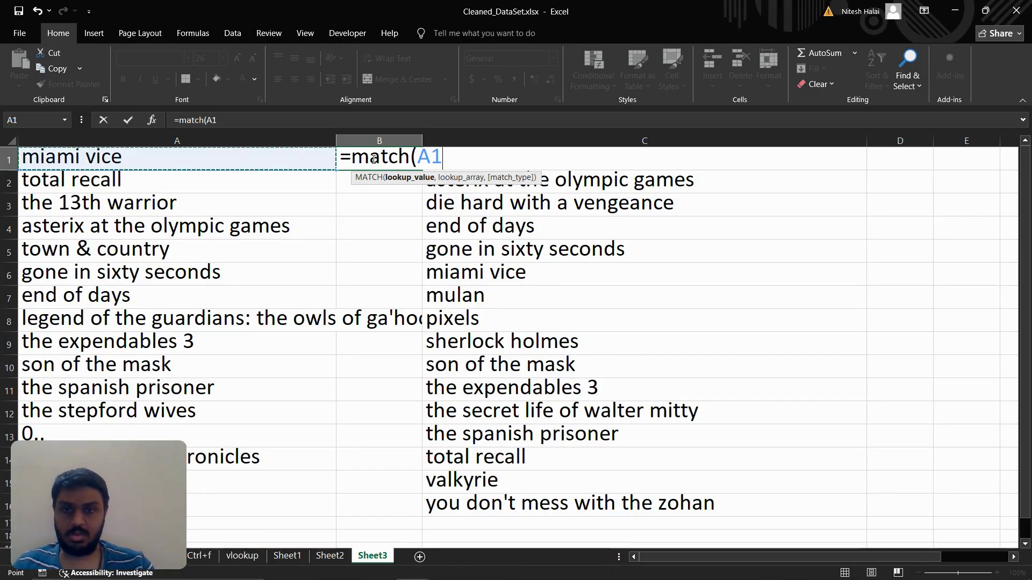
pyautogui.write(',')
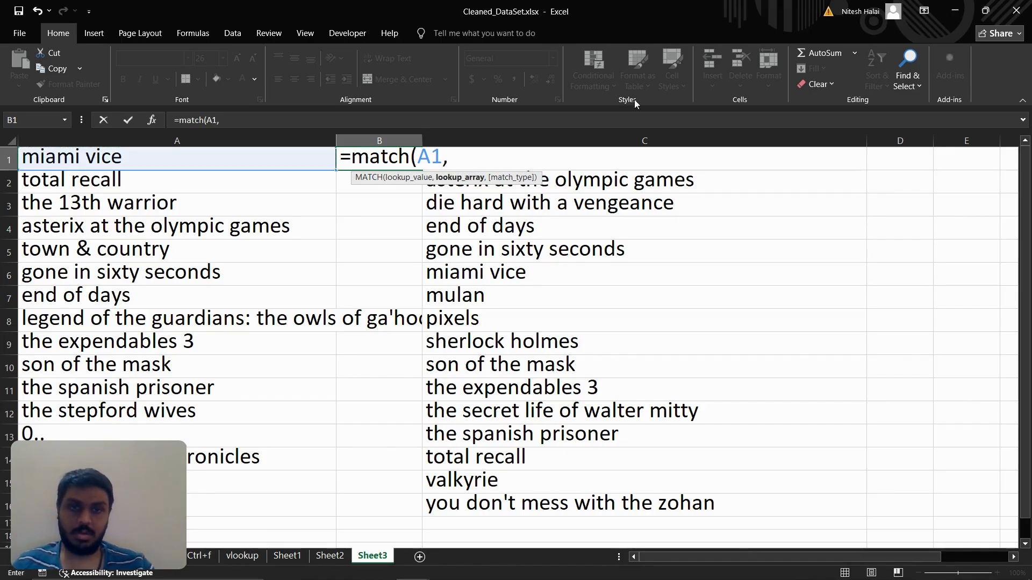
pyautogui.click(643, 142)
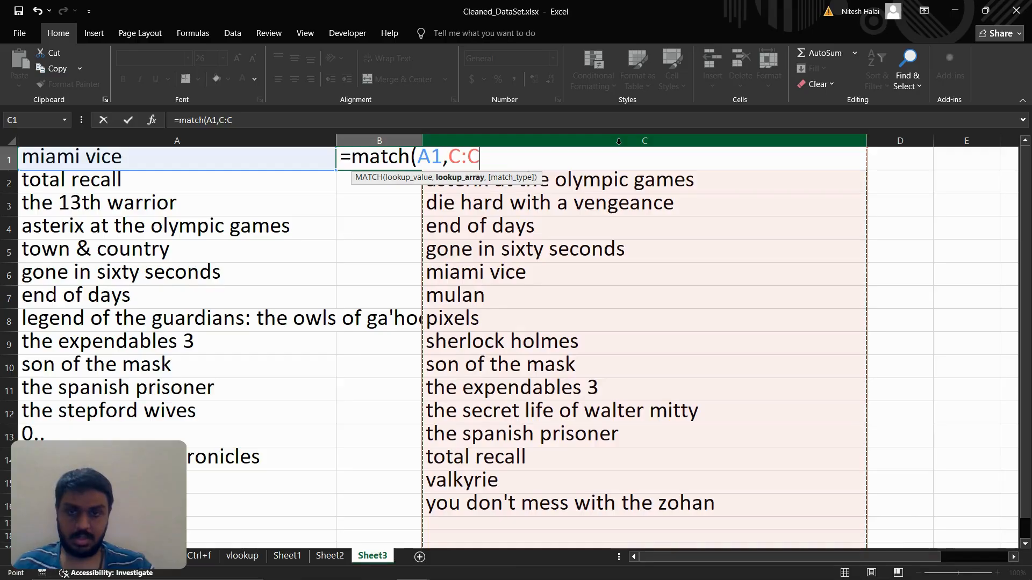
pyautogui.write(',')
pyautogui.click(495, 199)
pyautogui.doubleClick(494, 199)
pyautogui.press('Return')
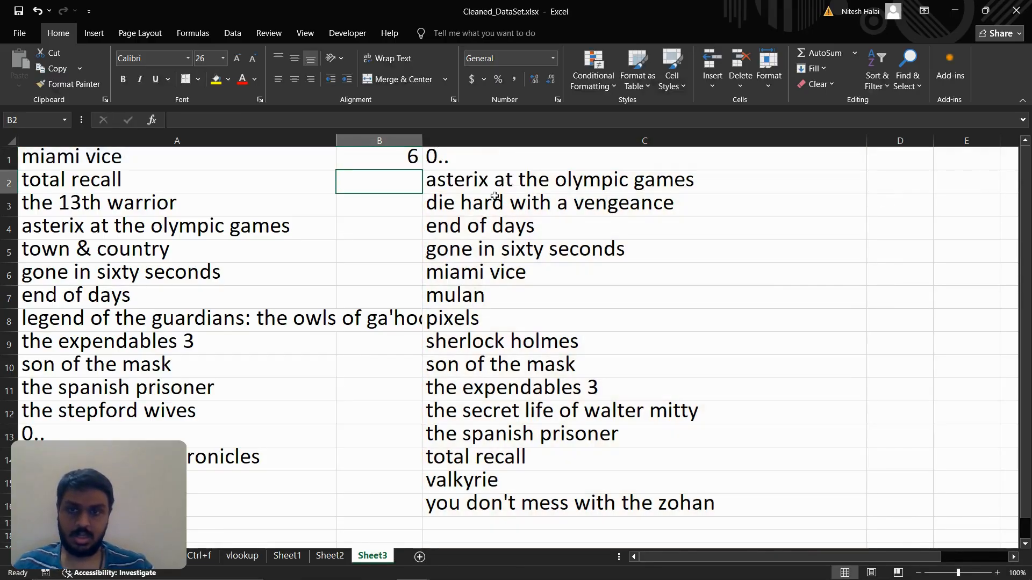
# - Check the MATCH result in B1 against the "miami vice" entries in A1 and C6
pyautogui.click(384, 160)
pyautogui.click(195, 160)
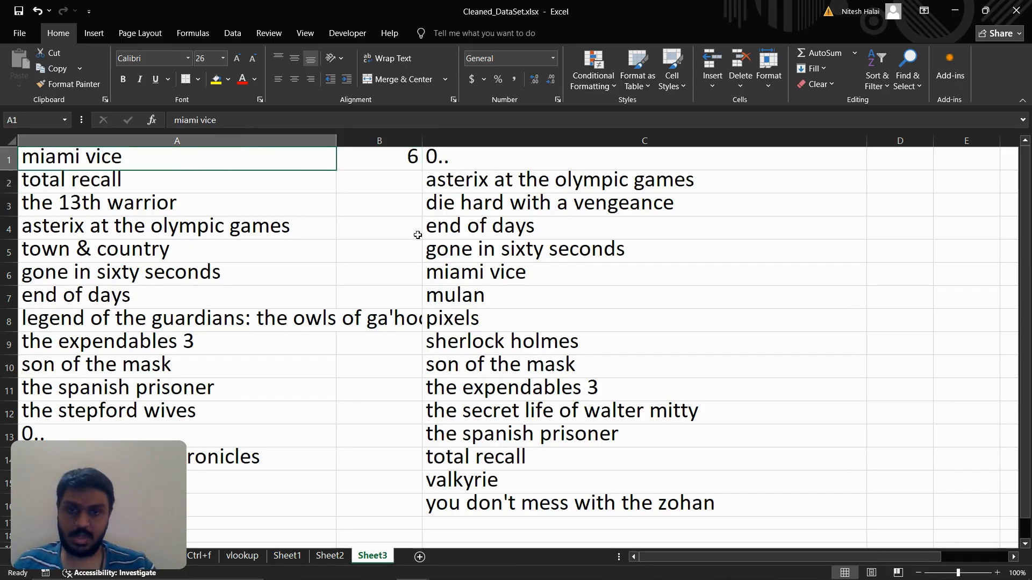
pyautogui.click(472, 274)
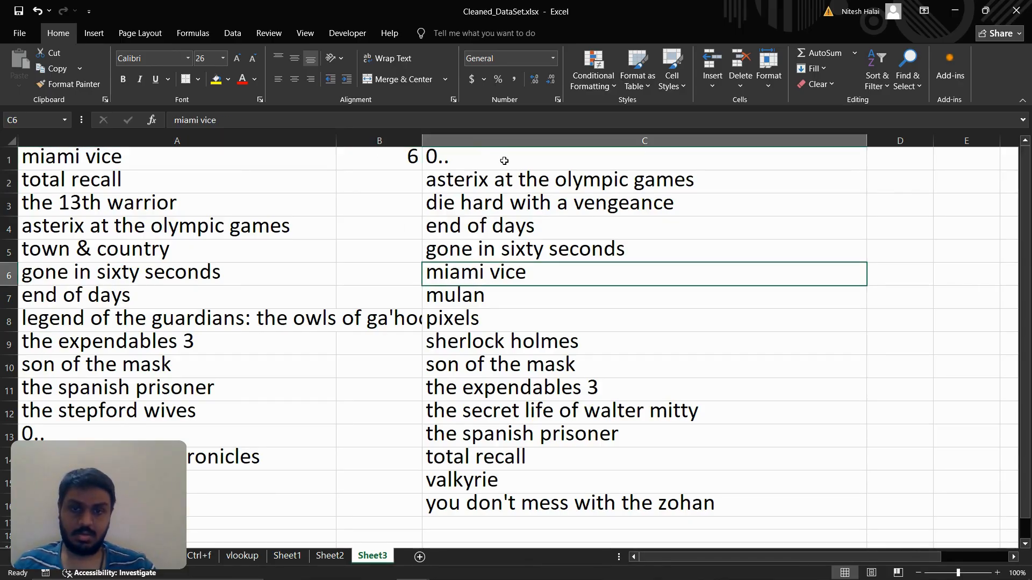
pyautogui.click(394, 156)
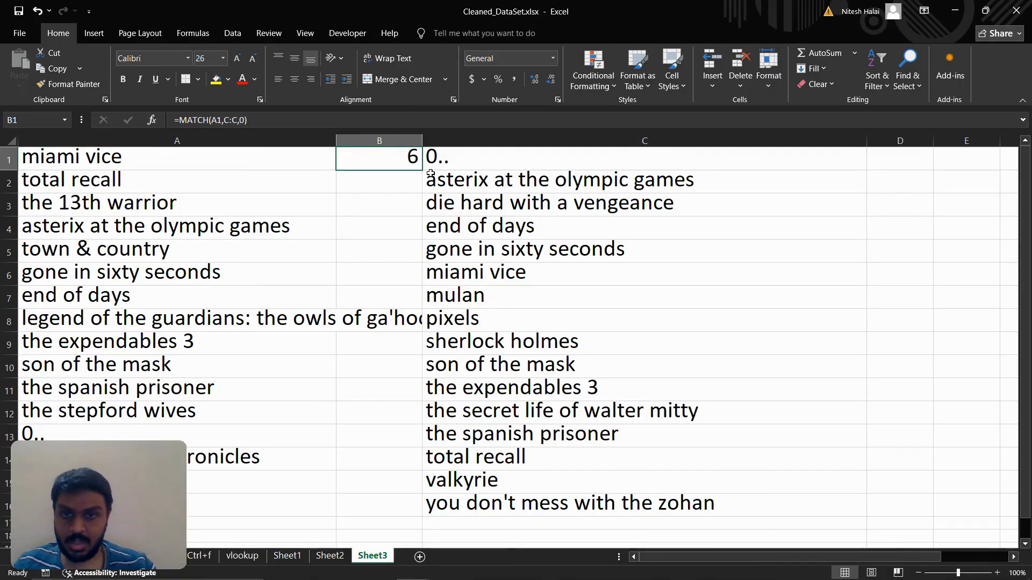
# - Fill the MATCH formula in B1 down to B16 and check the results in B2 and B3
pyautogui.moveTo(421, 170); pyautogui.dragTo(430, 506)
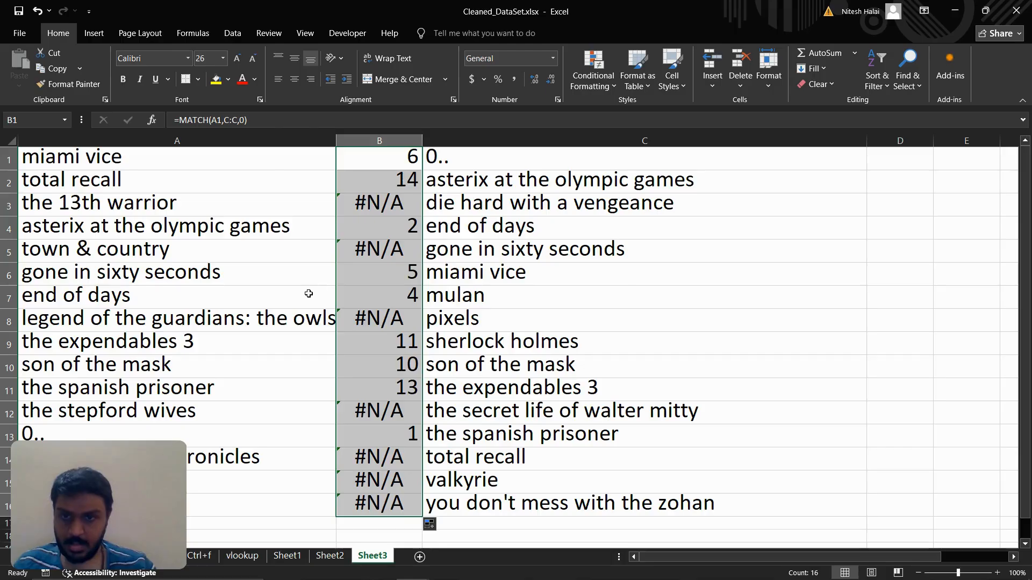
pyautogui.click(377, 187)
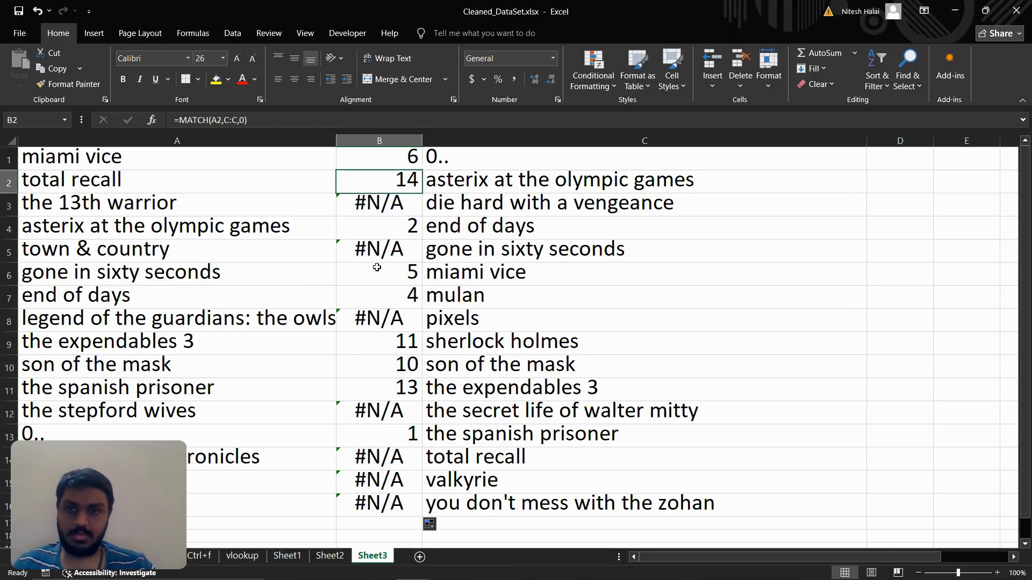
pyautogui.click(374, 207)
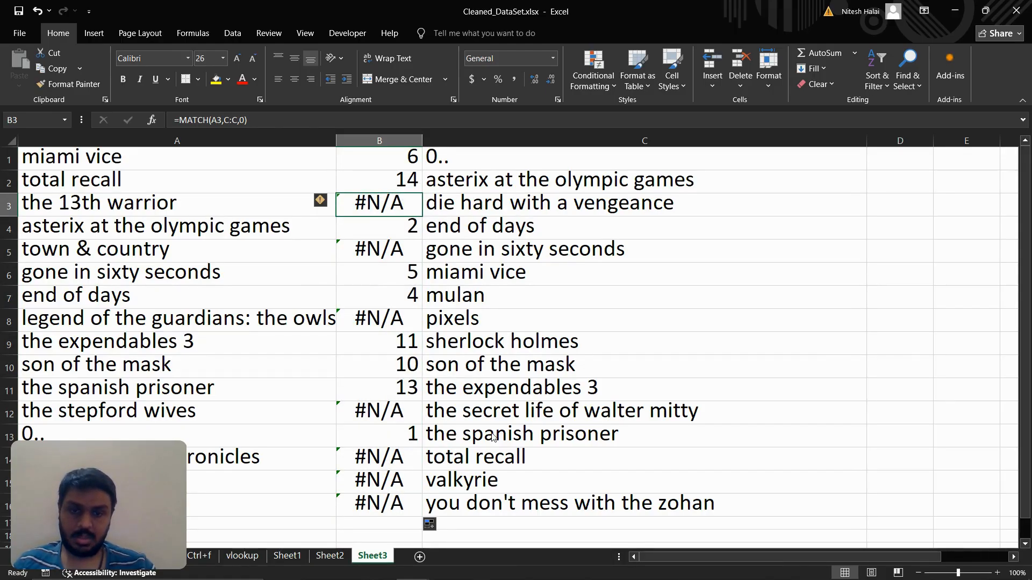
# - Enter =MATCH(C1,A:A,0) in D1 for an exact-match reverse lookup and fill it down to D16
pyautogui.click(904, 170)
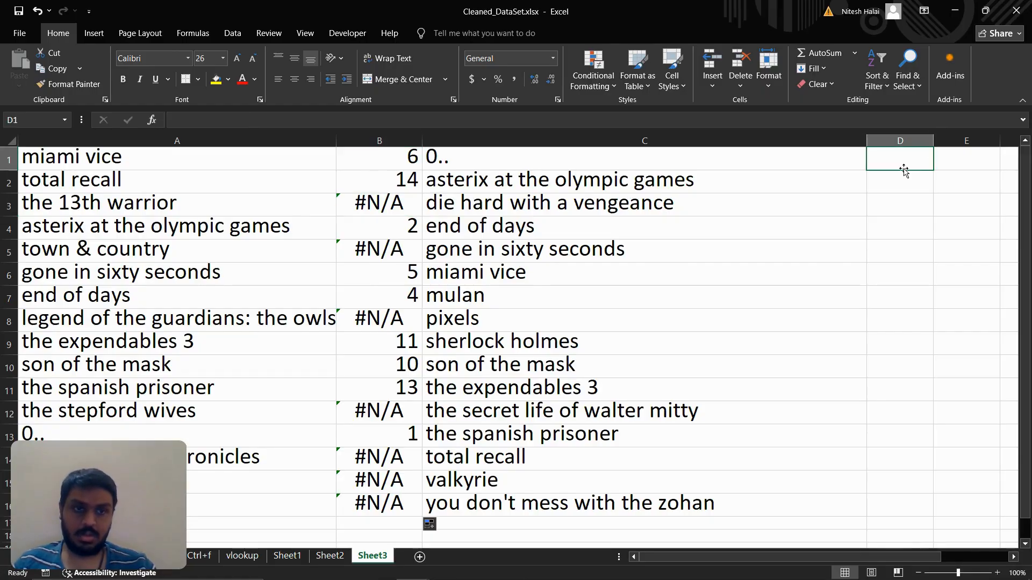
pyautogui.write('=match(')
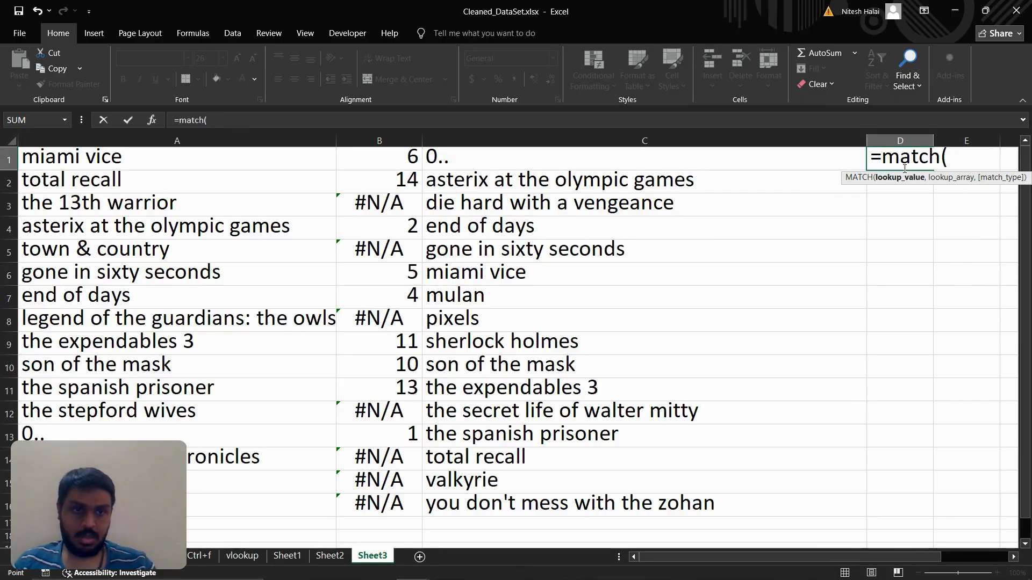
pyautogui.press('Left')
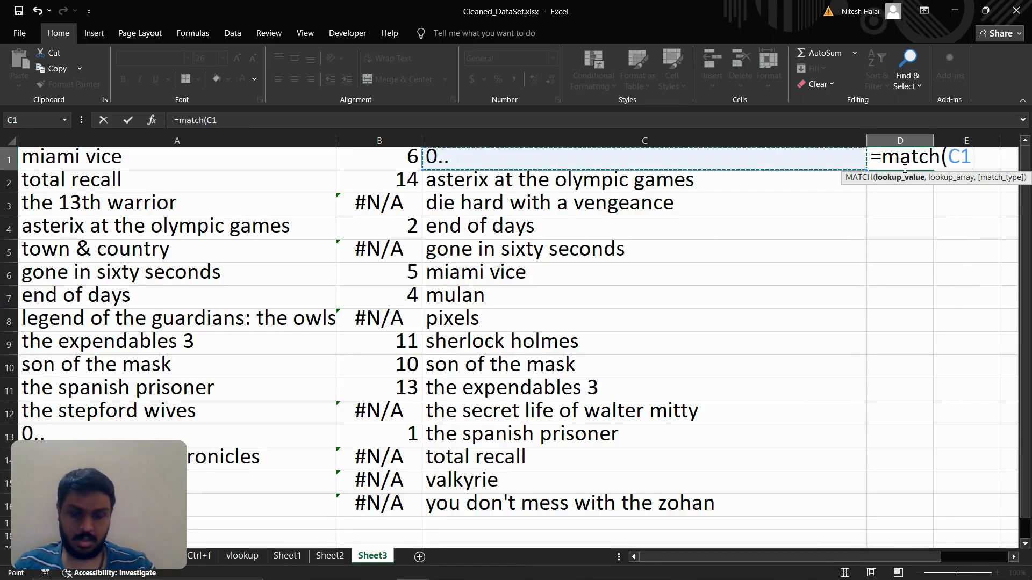
pyautogui.write(',')
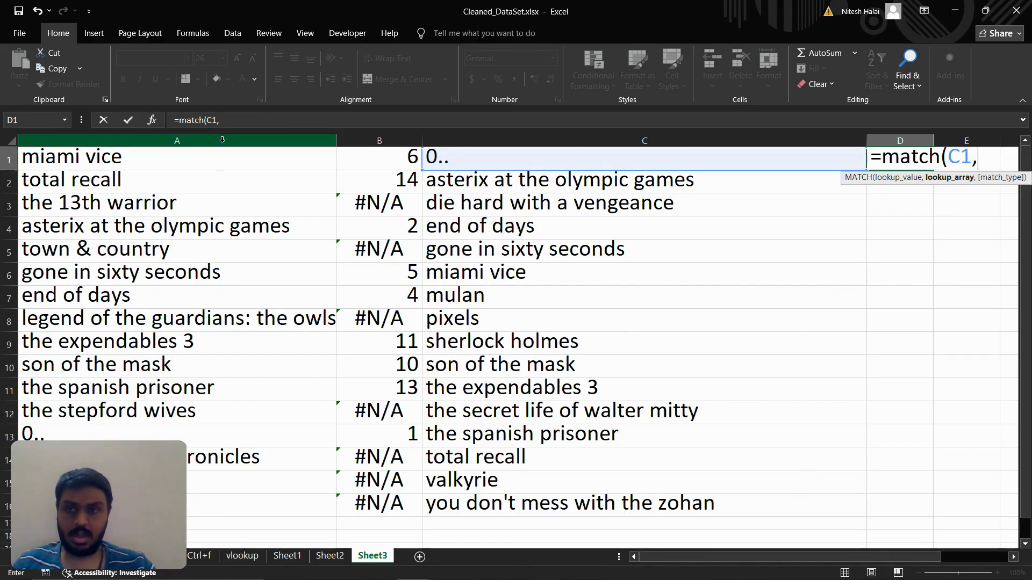
pyautogui.click(221, 139)
pyautogui.write(',')
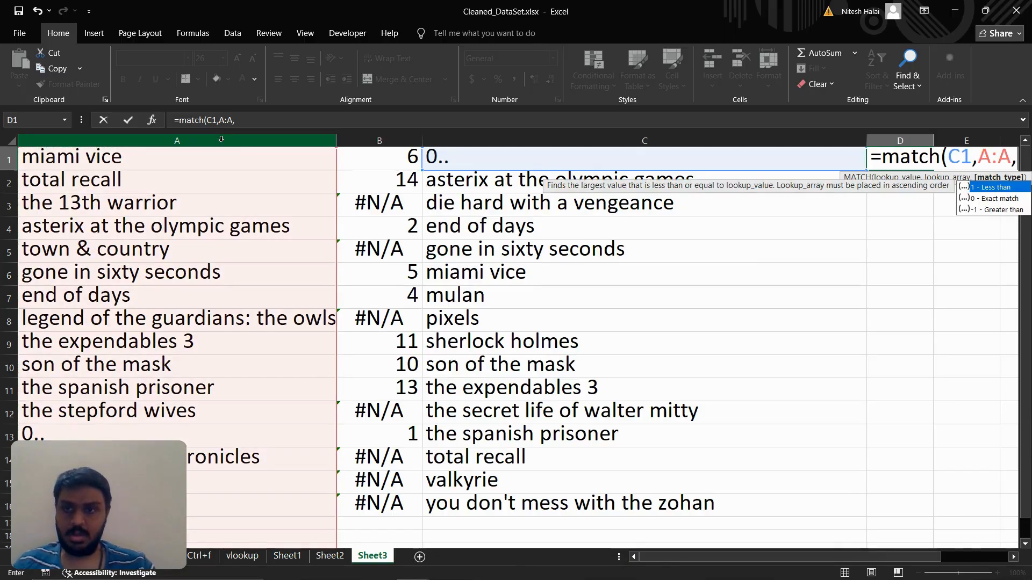
pyautogui.doubleClick(967, 199)
pyautogui.press('Return')
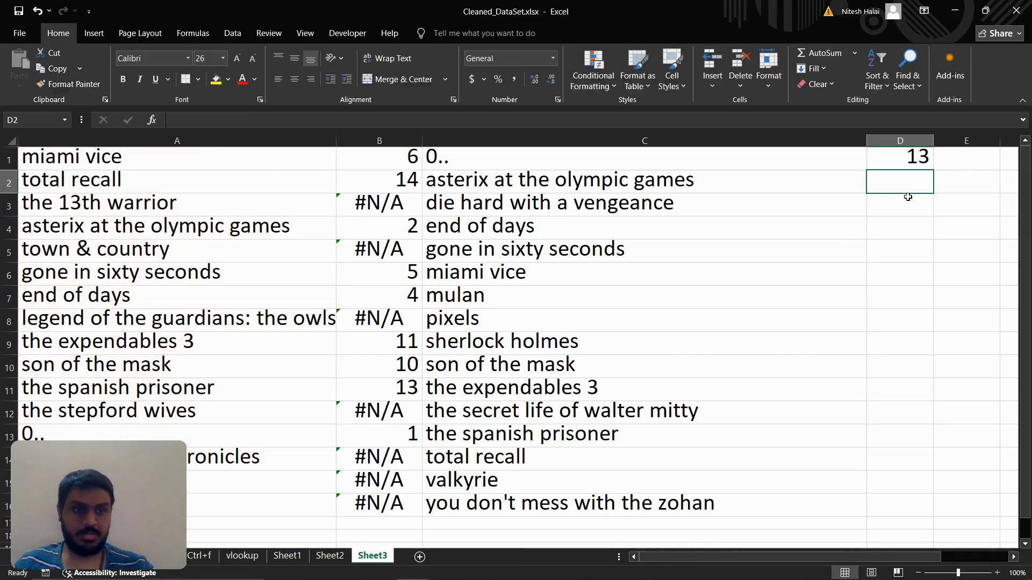
pyautogui.click(916, 156)
pyautogui.moveTo(933, 169); pyautogui.dragTo(933, 517)
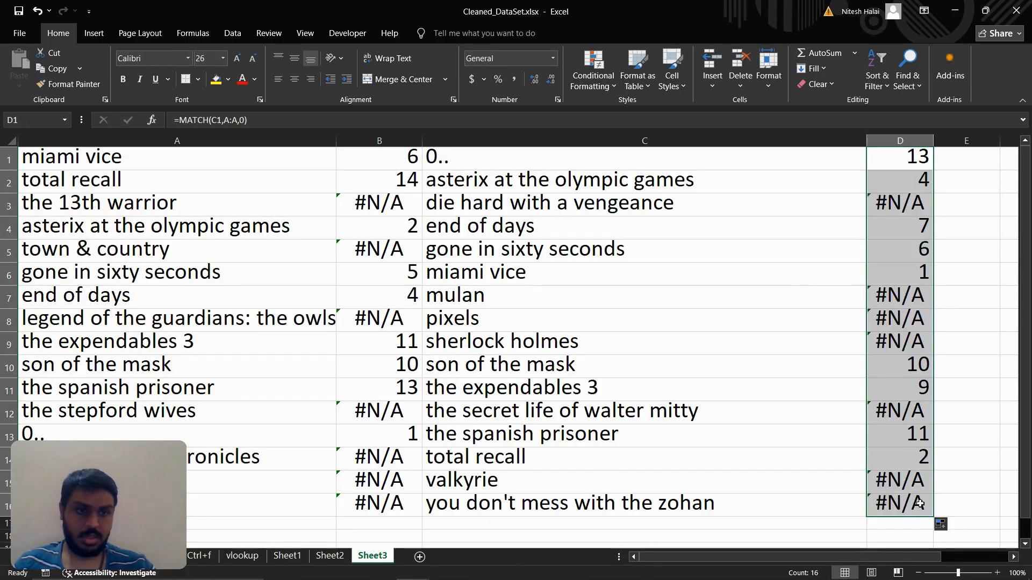
# - Examine the column C titles that have #N/A beside them in column D by selecting those cells together
pyautogui.click(617, 202)
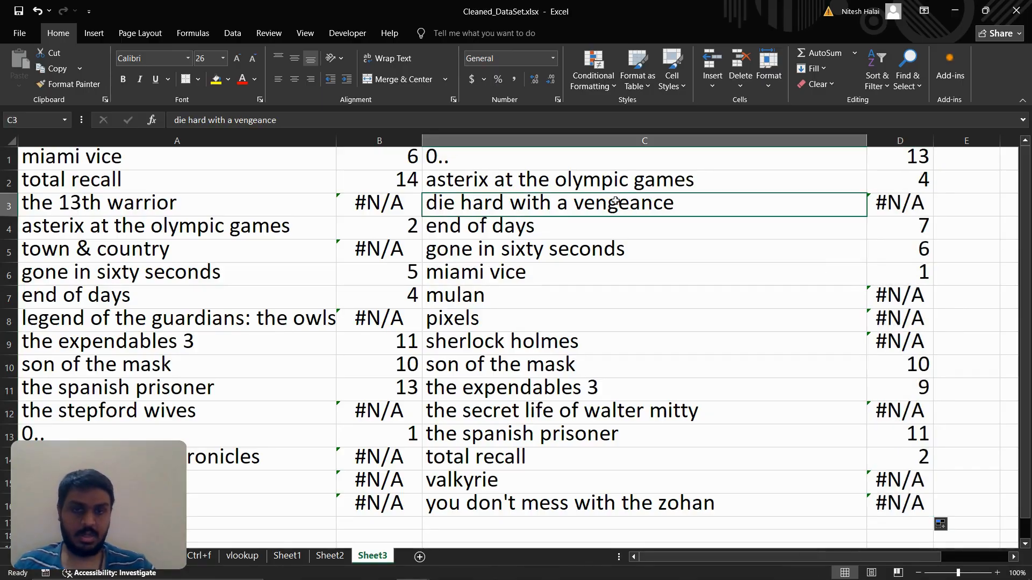
pyautogui.keyDown('ctrl'); pyautogui.moveTo(680, 299); pyautogui.dragTo(674, 348); pyautogui.keyUp('ctrl')
pyautogui.keyDown('ctrl'); pyautogui.click(697, 415); pyautogui.keyUp('ctrl')
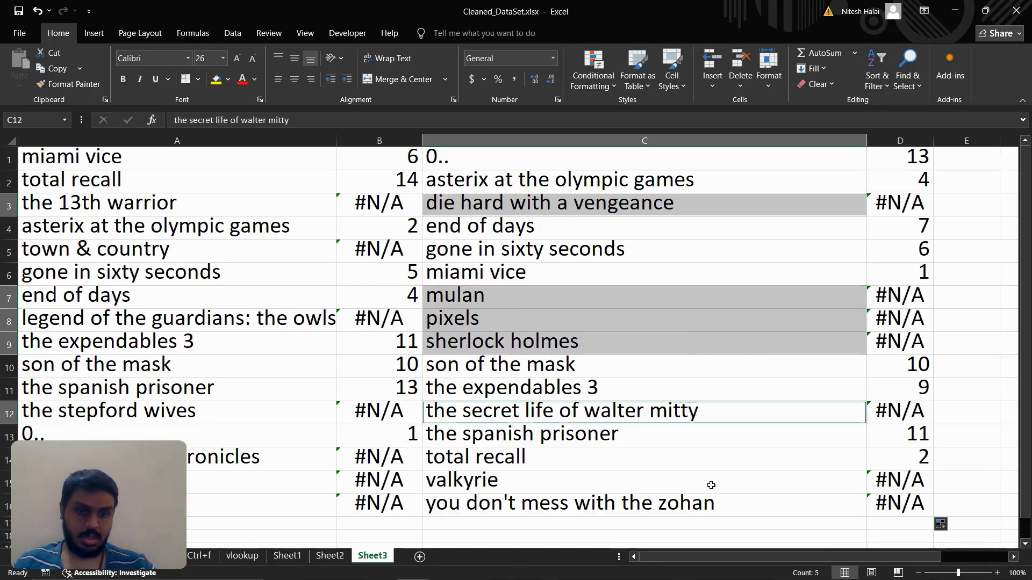
pyautogui.moveTo(700, 480); pyautogui.dragTo(701, 521)
pyautogui.click(702, 322)
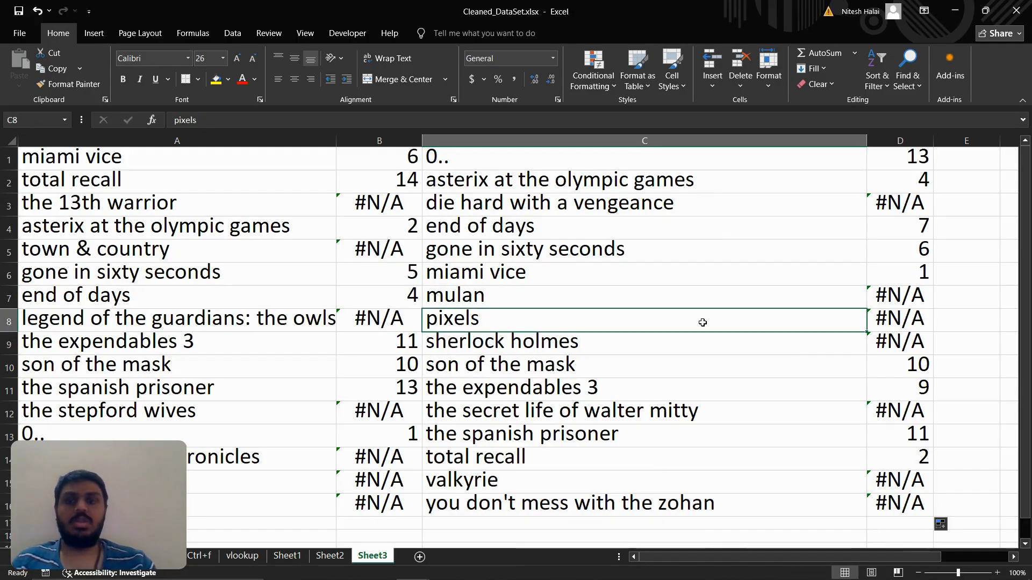